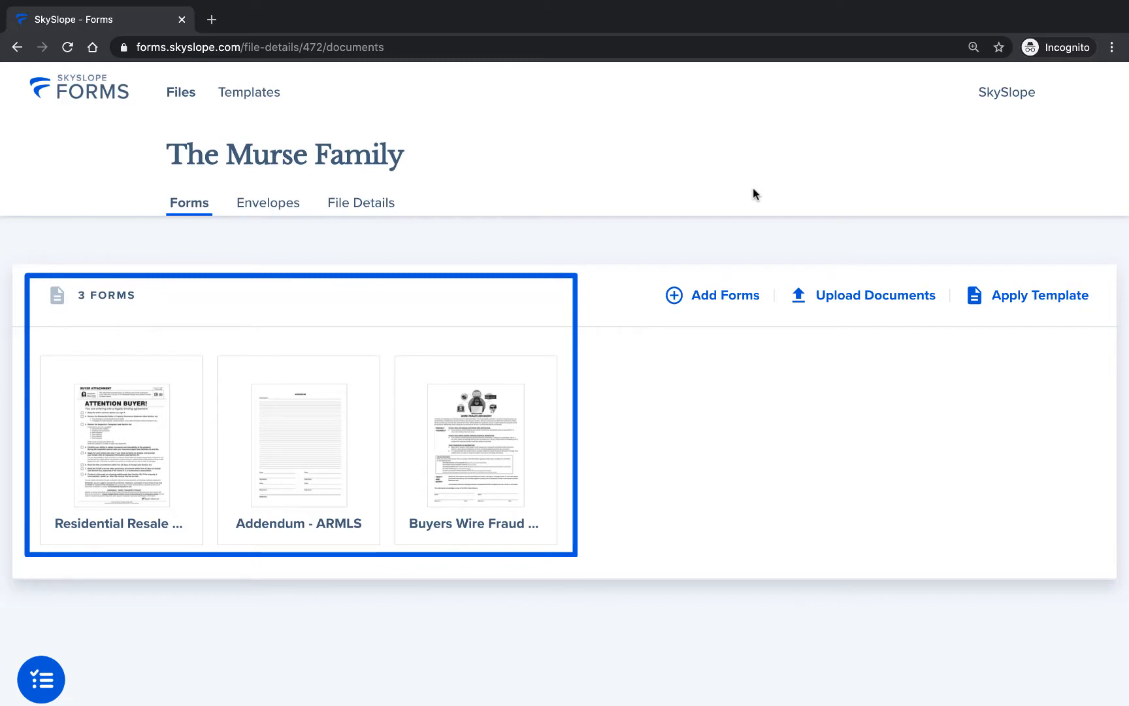
# Step: Open the Residential Resale Real Estate Purchase Contract on its own and return to the file's list of forms
pyautogui.click(124, 453)
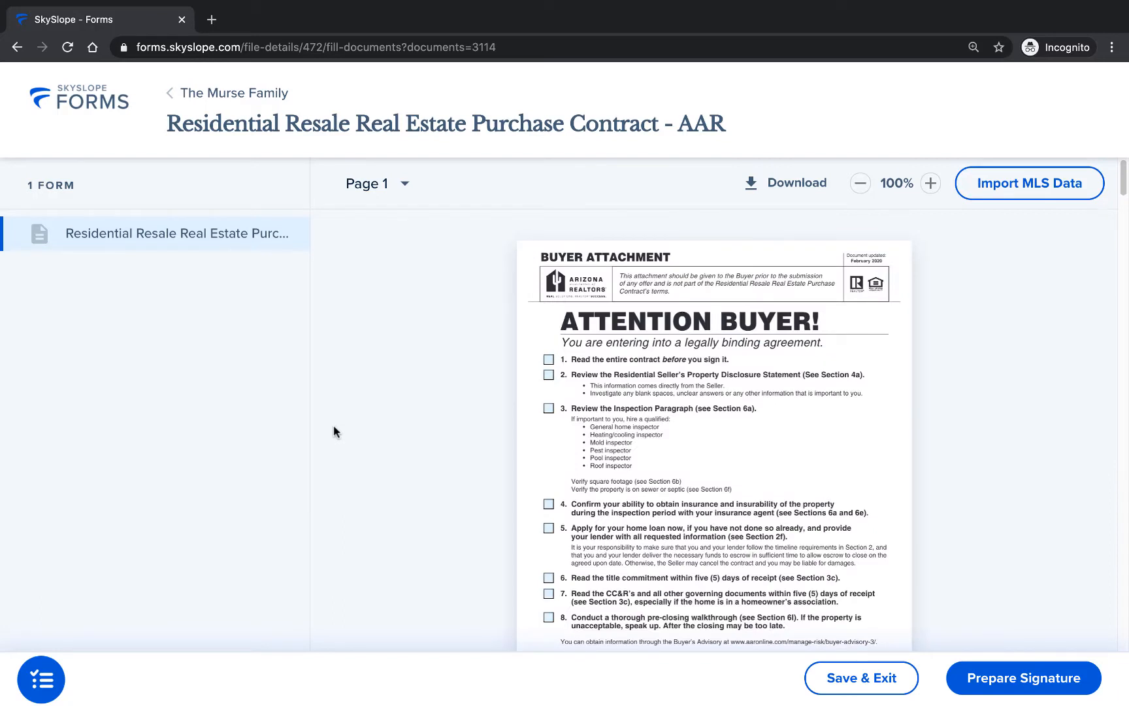
pyautogui.click(233, 79)
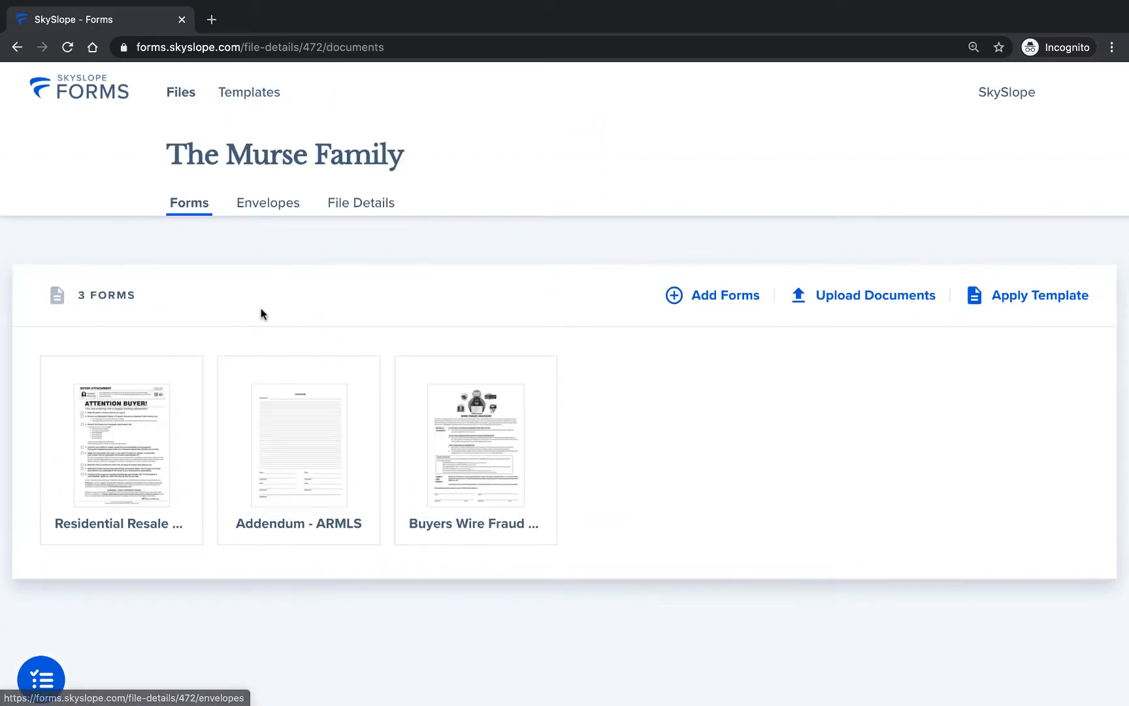
# Step: Select the Residential Resale contract, Addendum - ARMLS and Buyers Wire Fraud Advisory and open them together with Fill and Send
pyautogui.click(76, 374)
pyautogui.click(236, 371)
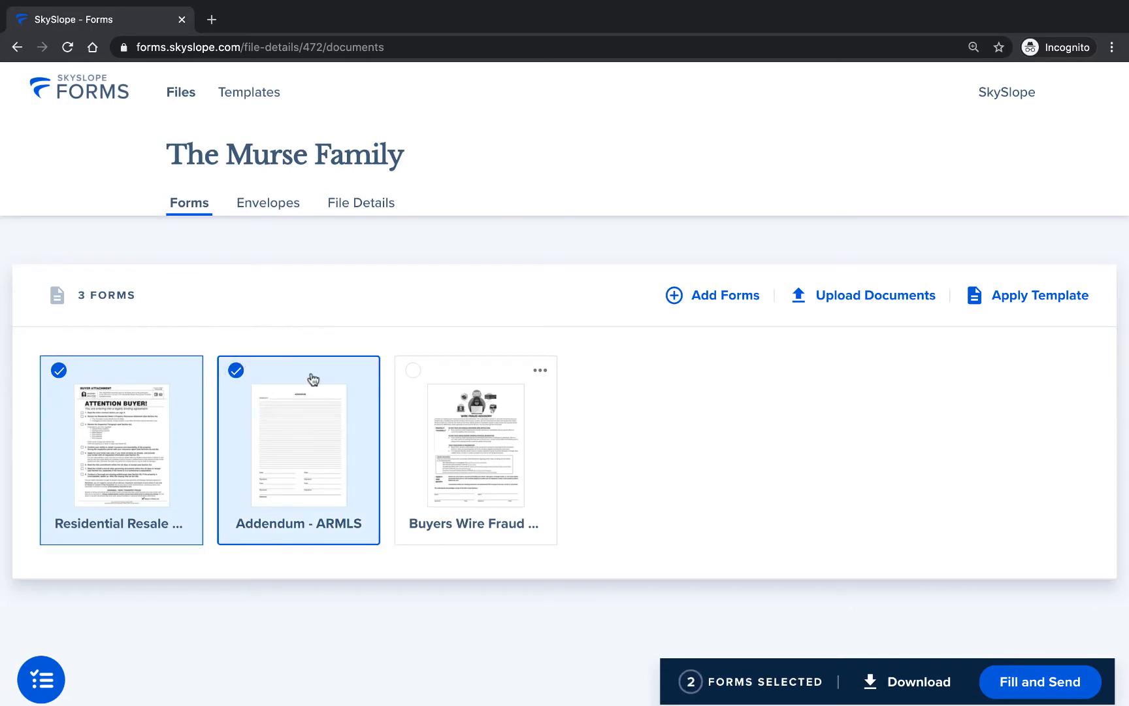
pyautogui.click(412, 371)
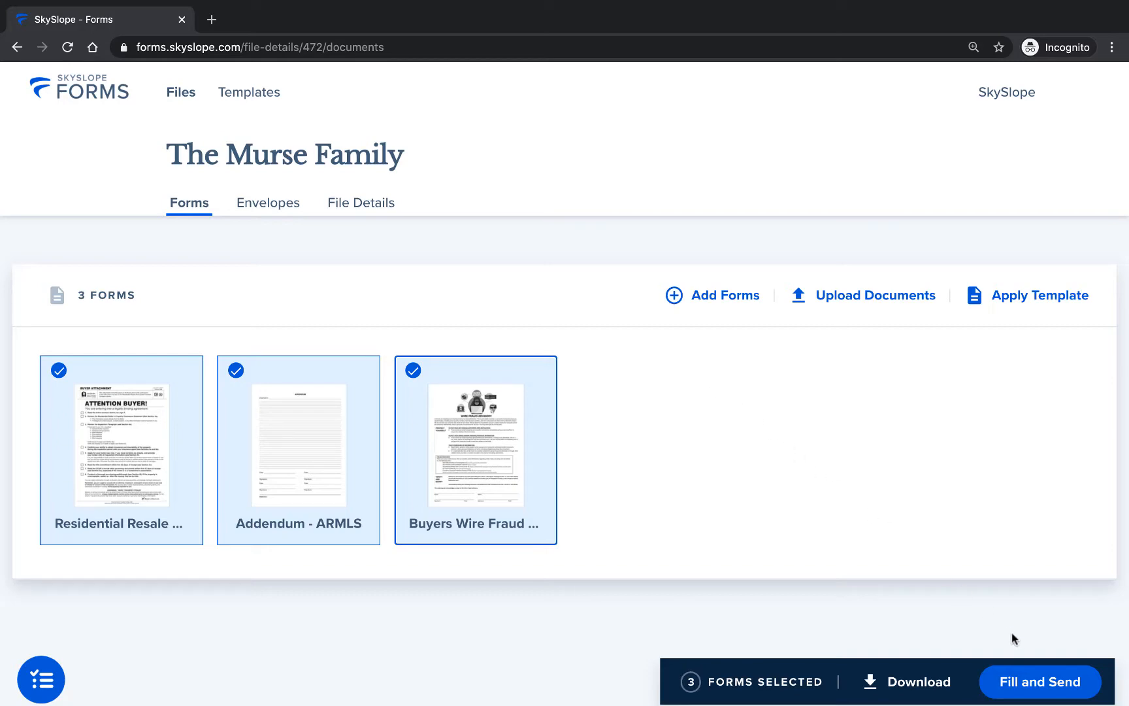
pyautogui.click(1040, 682)
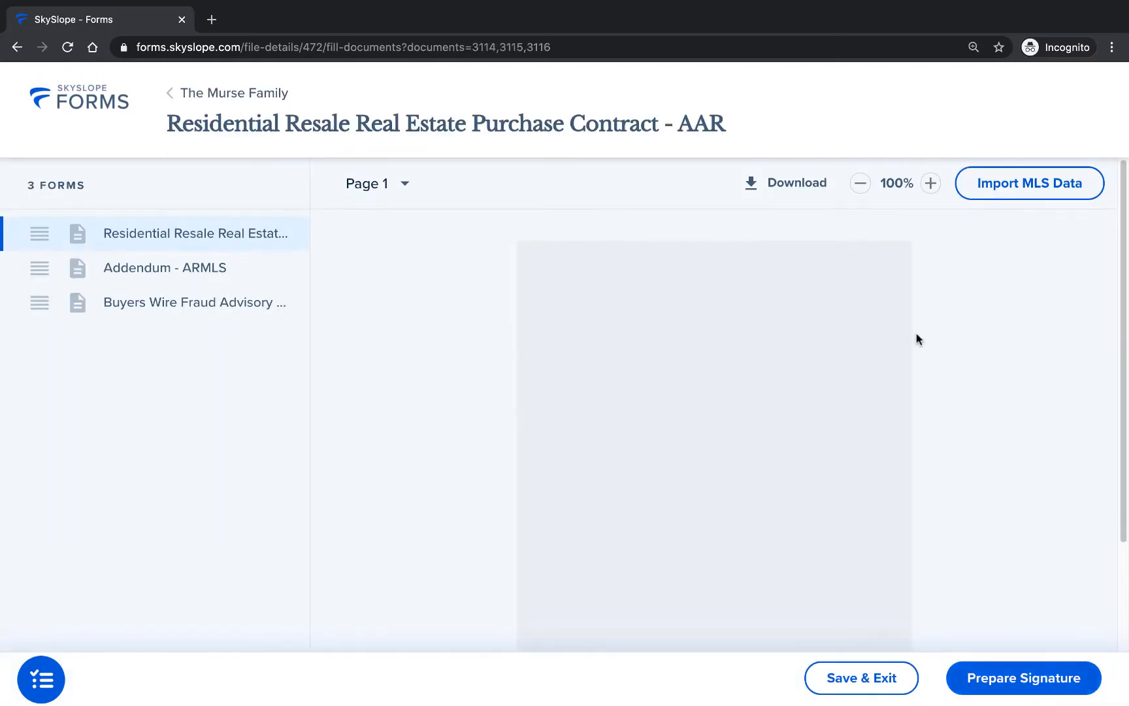
# Step: Enlarge the displayed contract to 150%
pyautogui.click(930, 184)
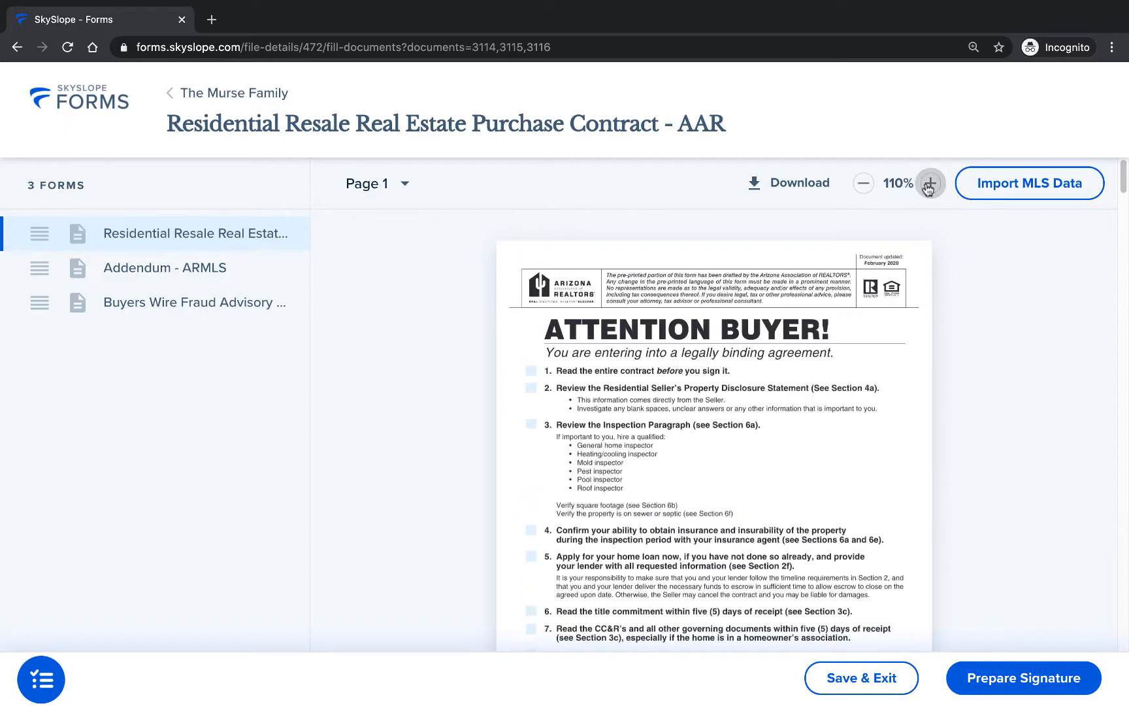
pyautogui.click(930, 184)
pyautogui.click(930, 184)
pyautogui.click(930, 184)
pyautogui.click(930, 184)
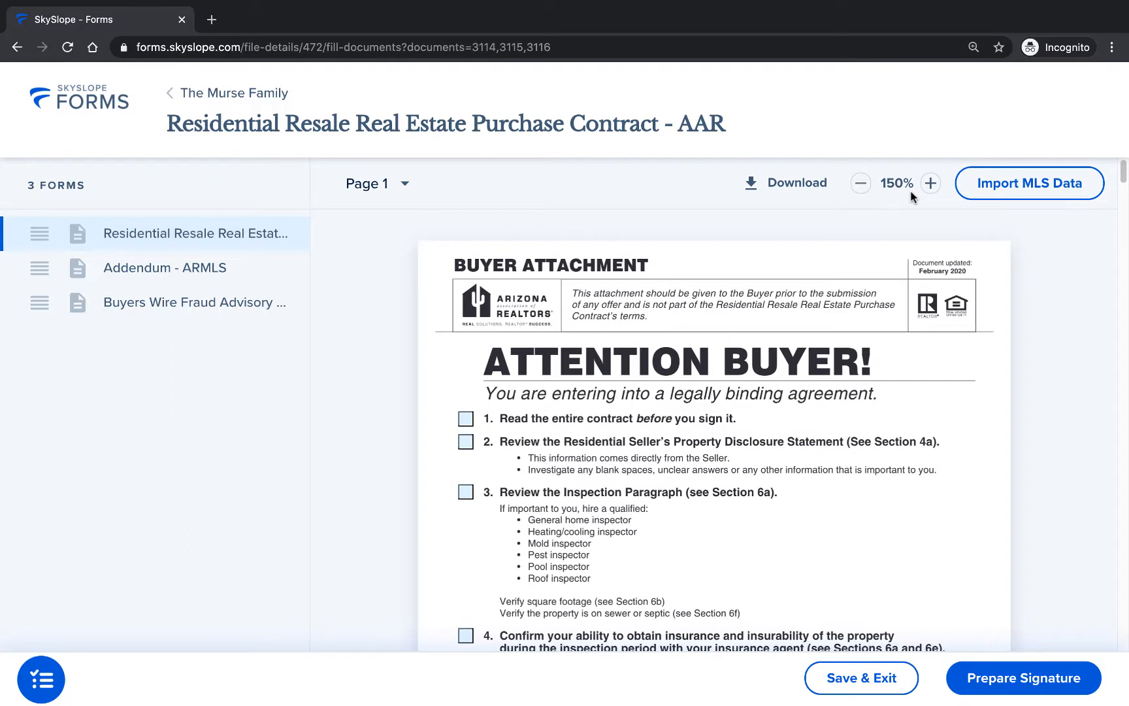
# Step: Move Addendum - ARMLS below the Buyers Wire Fraud Advisory in the form order and put it back in second place
pyautogui.moveTo(31, 268); pyautogui.dragTo(30, 322)
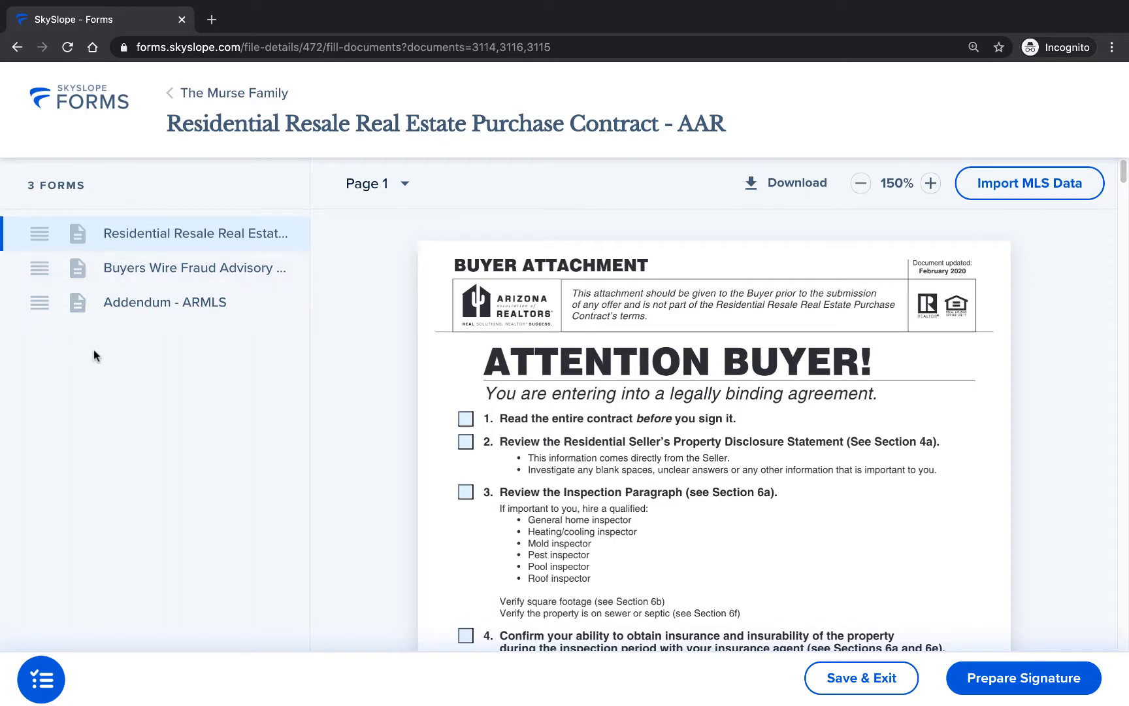
pyautogui.moveTo(37, 302); pyautogui.dragTo(37, 259)
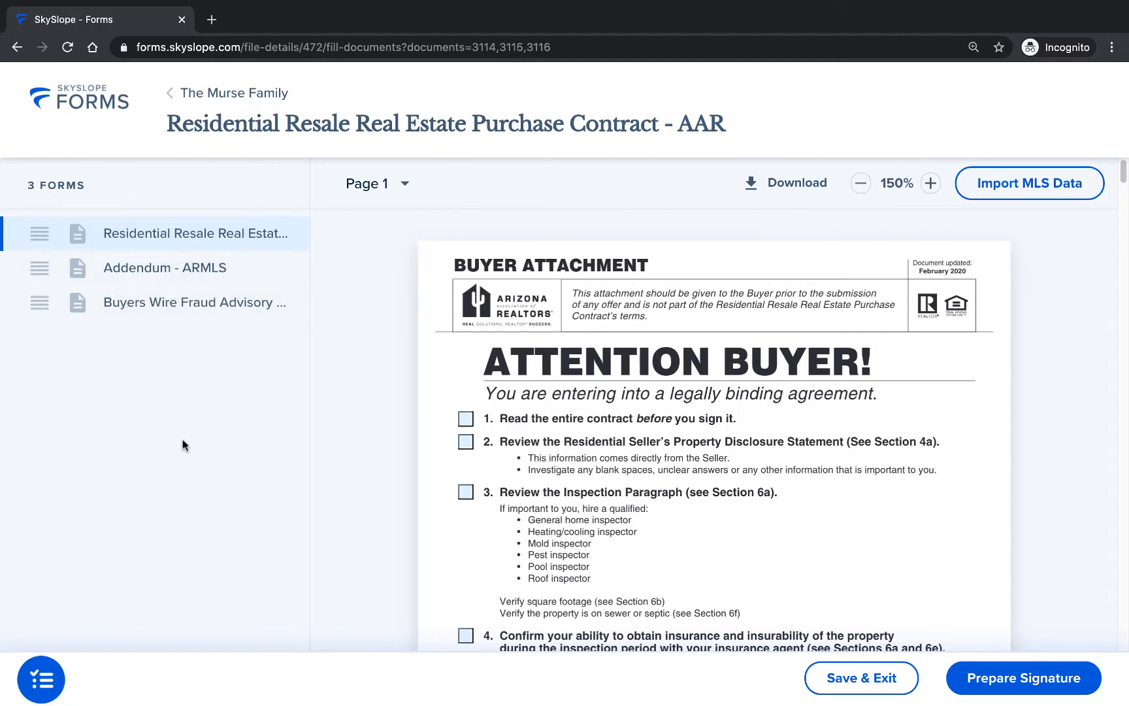
# Step: Open the Buyer contact on the contract's Property section, set the required action to Needs to sign and enter the buyer's email
pyautogui.scroll(-10, 991, 350)
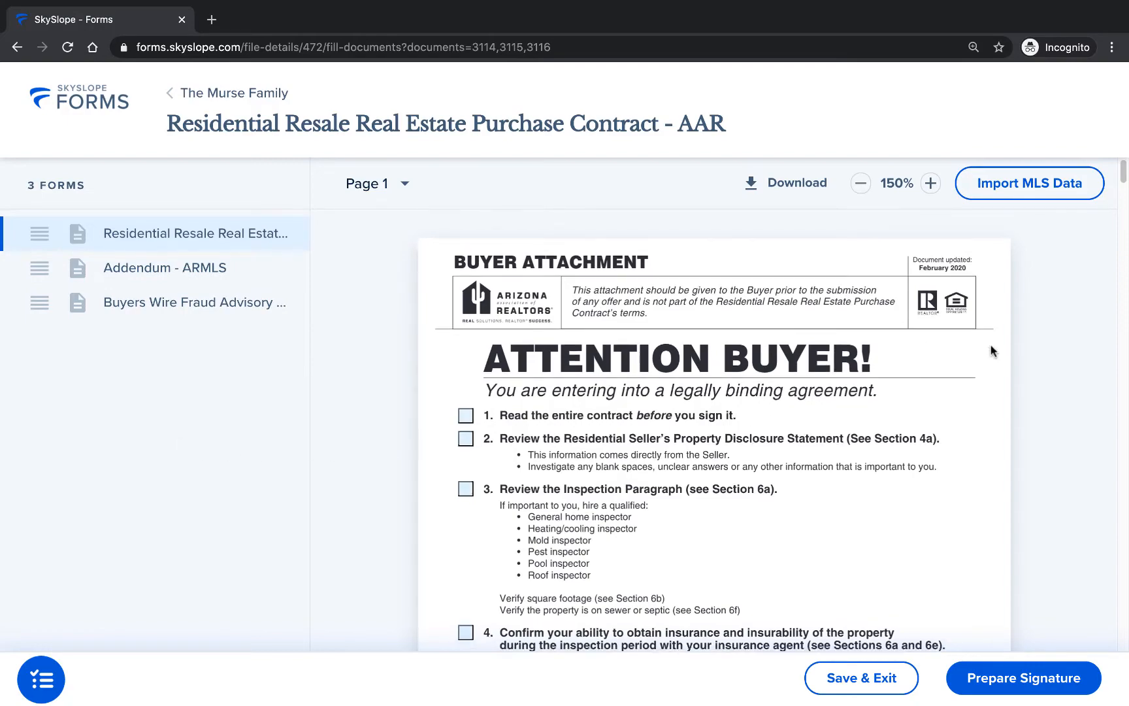
pyautogui.scroll(-3, 991, 349)
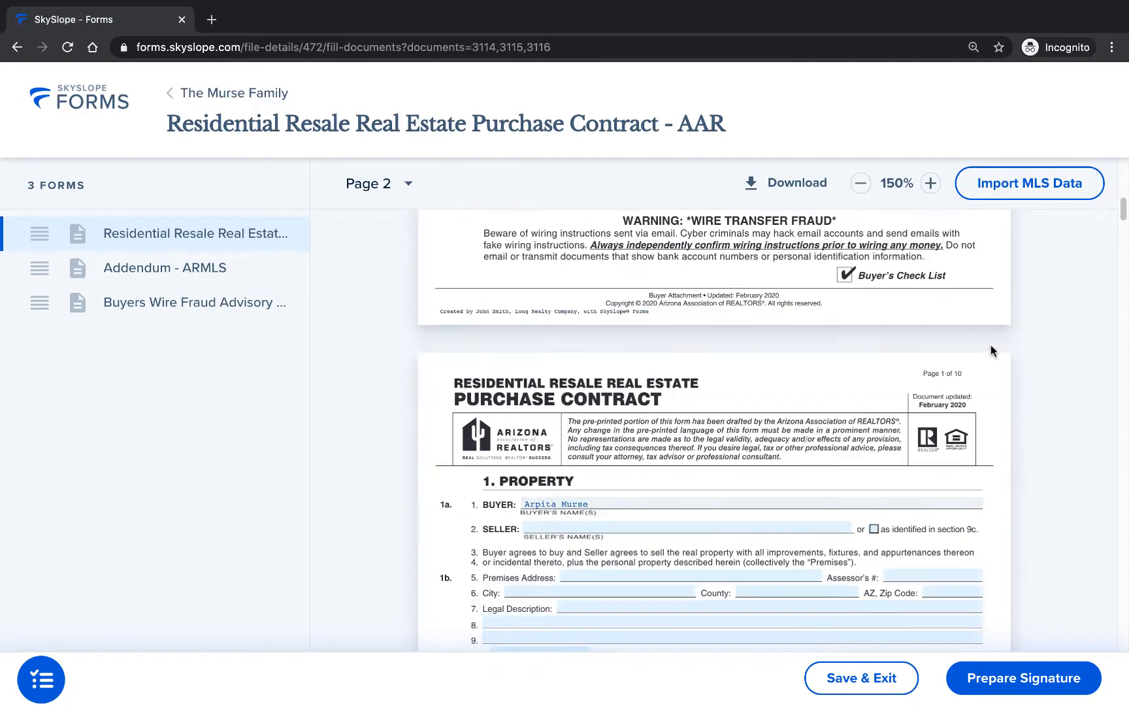
pyautogui.scroll(-1, 991, 350)
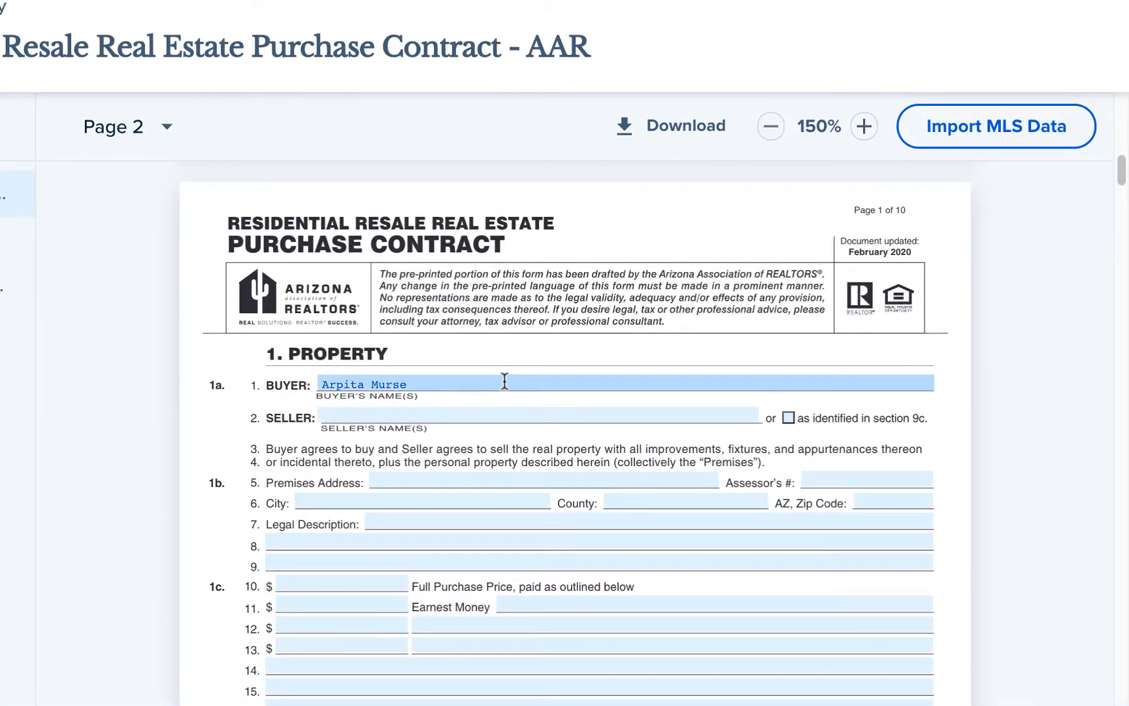
pyautogui.click(562, 384)
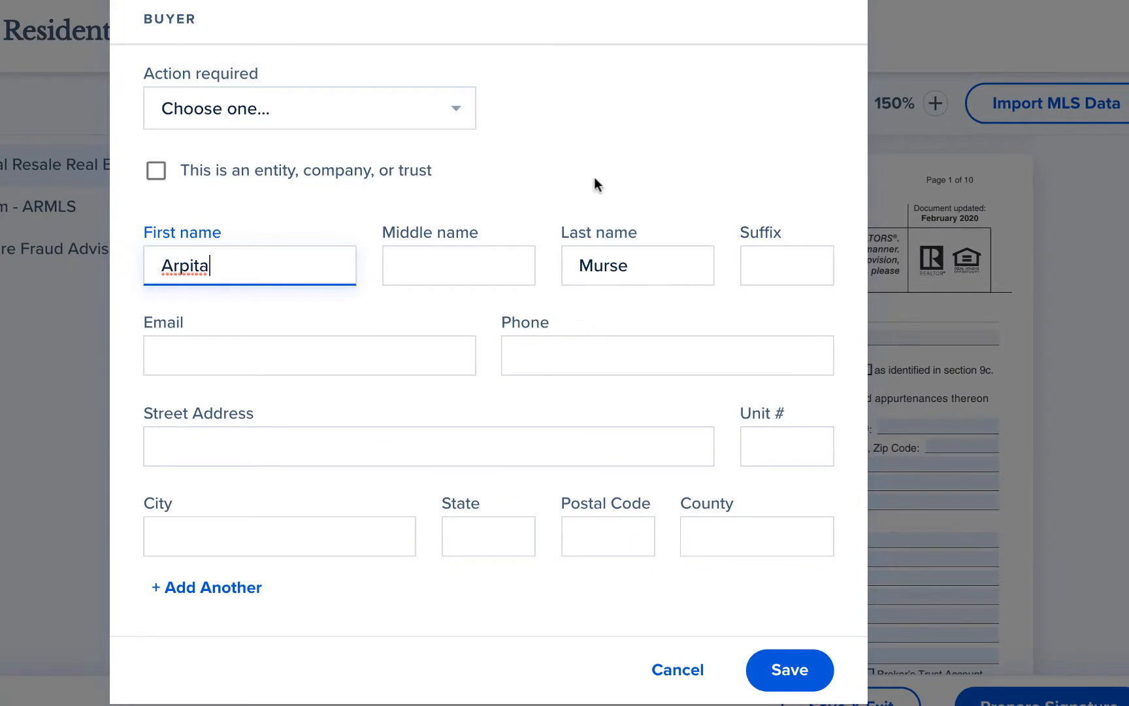
pyautogui.click(419, 109)
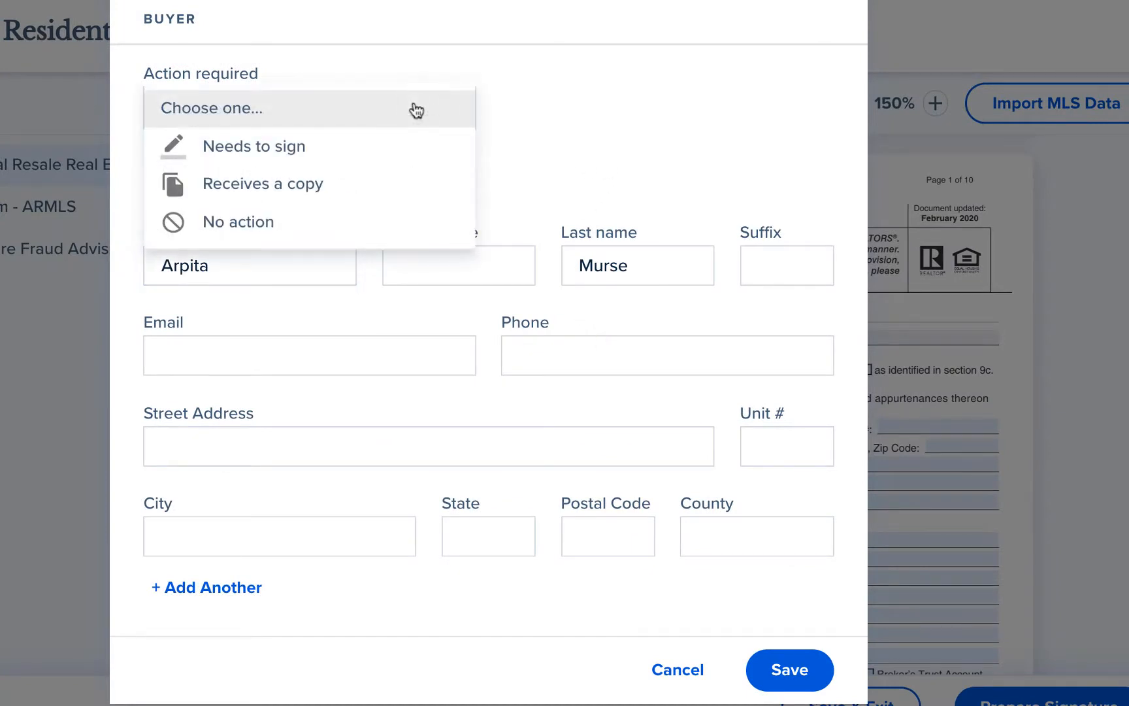
pyautogui.click(324, 150)
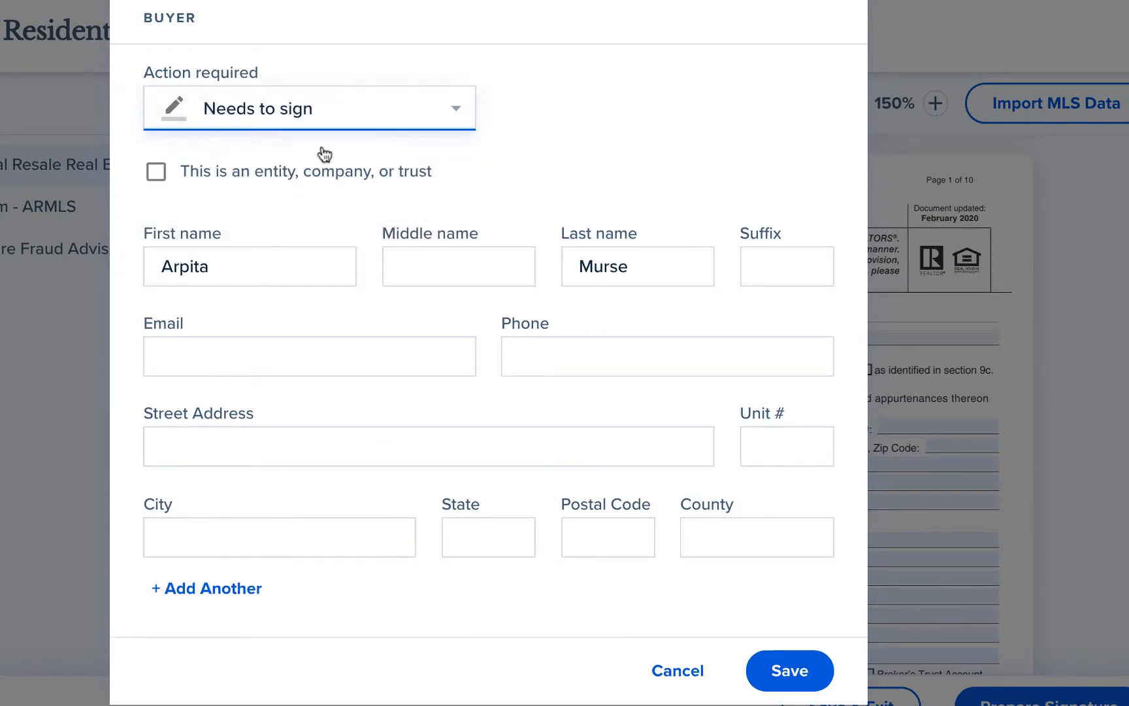
pyautogui.click(302, 358)
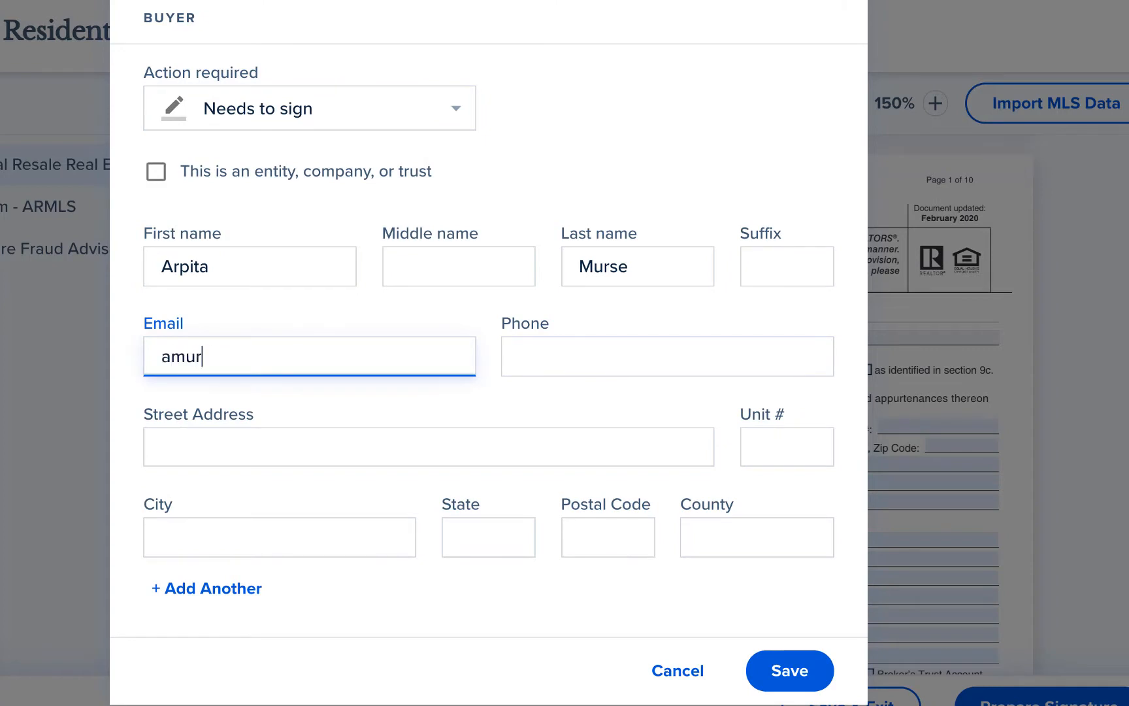
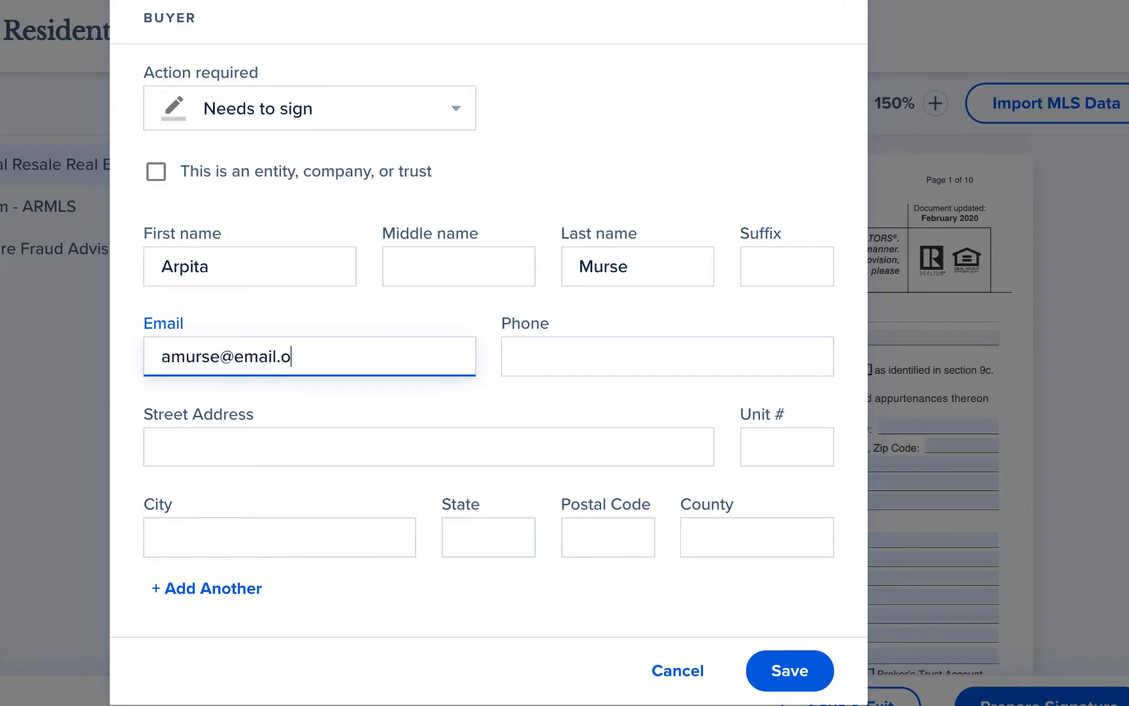
# Step: Add a second buyer who needs to sign, enter their first name, last name and email, and save the buyer details
pyautogui.click(232, 596)
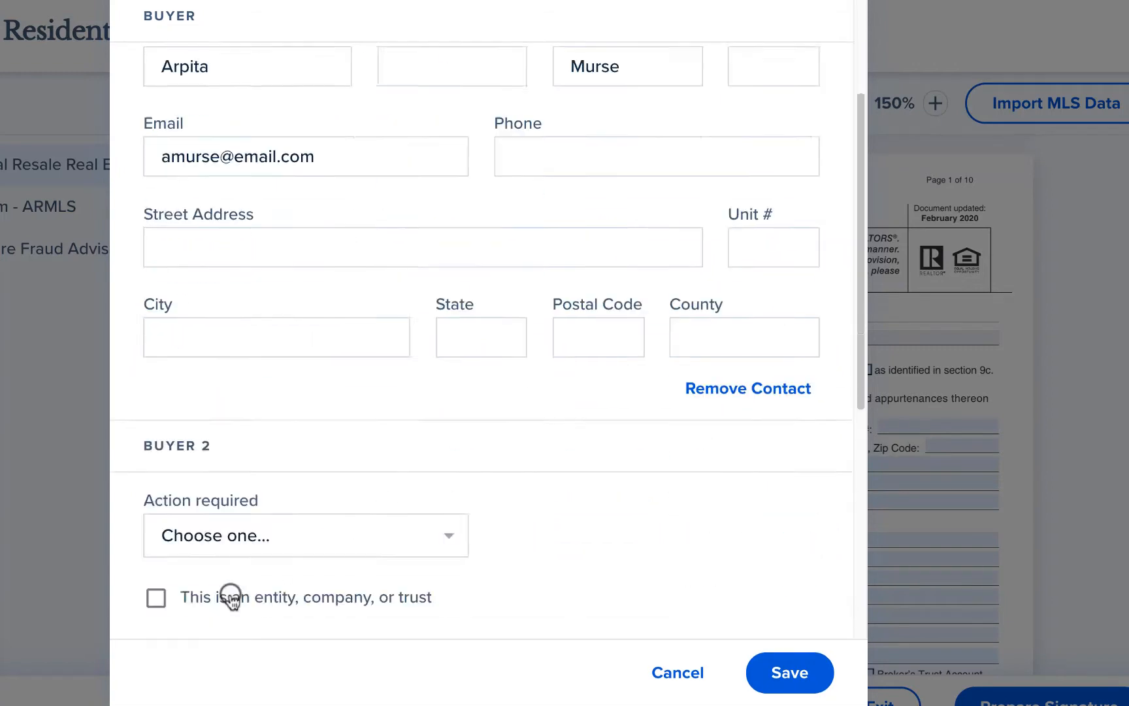
pyautogui.click(297, 96)
pyautogui.click(289, 116)
pyautogui.click(250, 222)
pyautogui.press('Tab')
pyautogui.press('Tab')
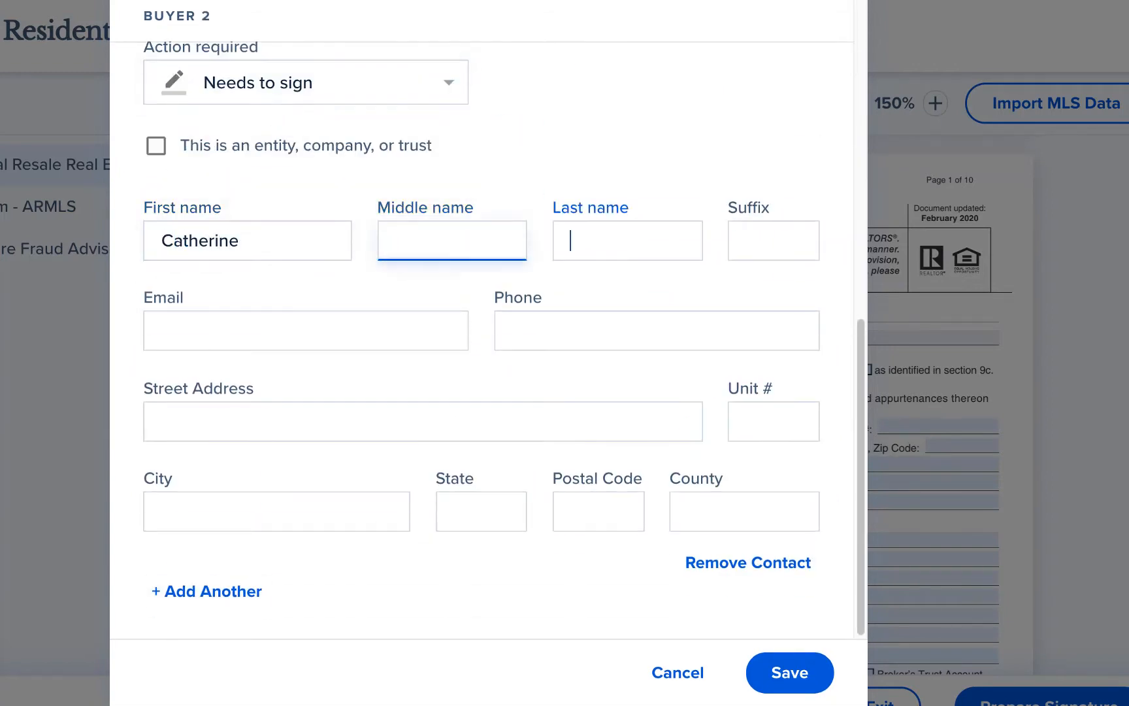
pyautogui.click(172, 328)
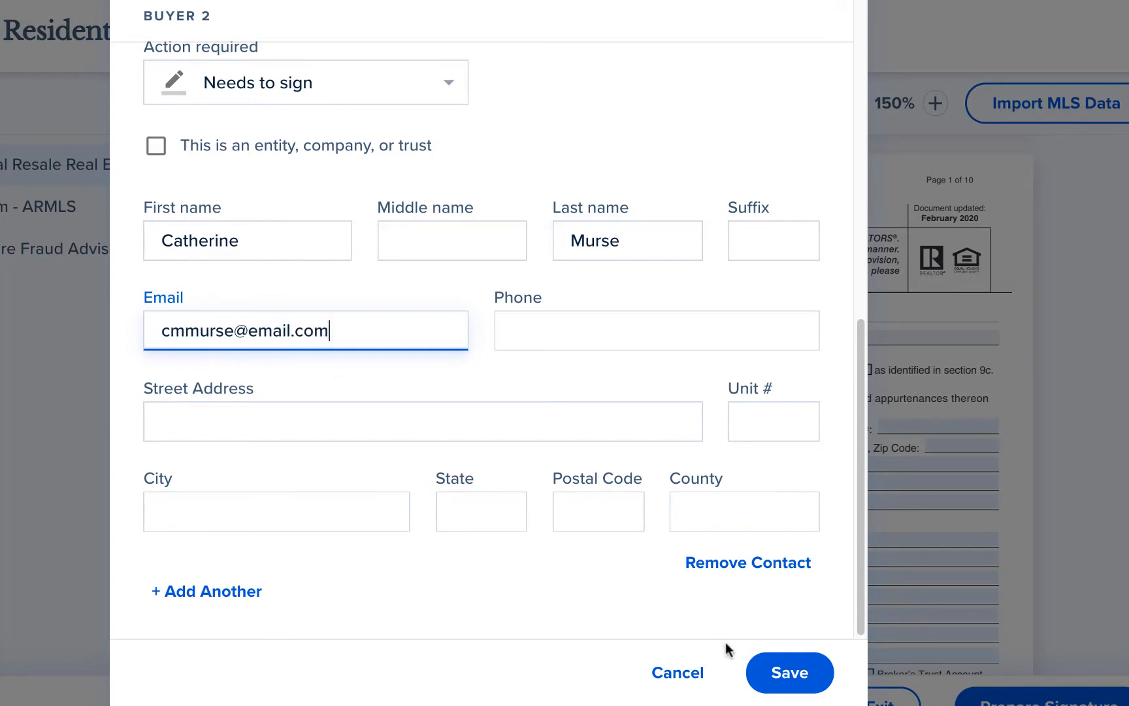
pyautogui.click(789, 669)
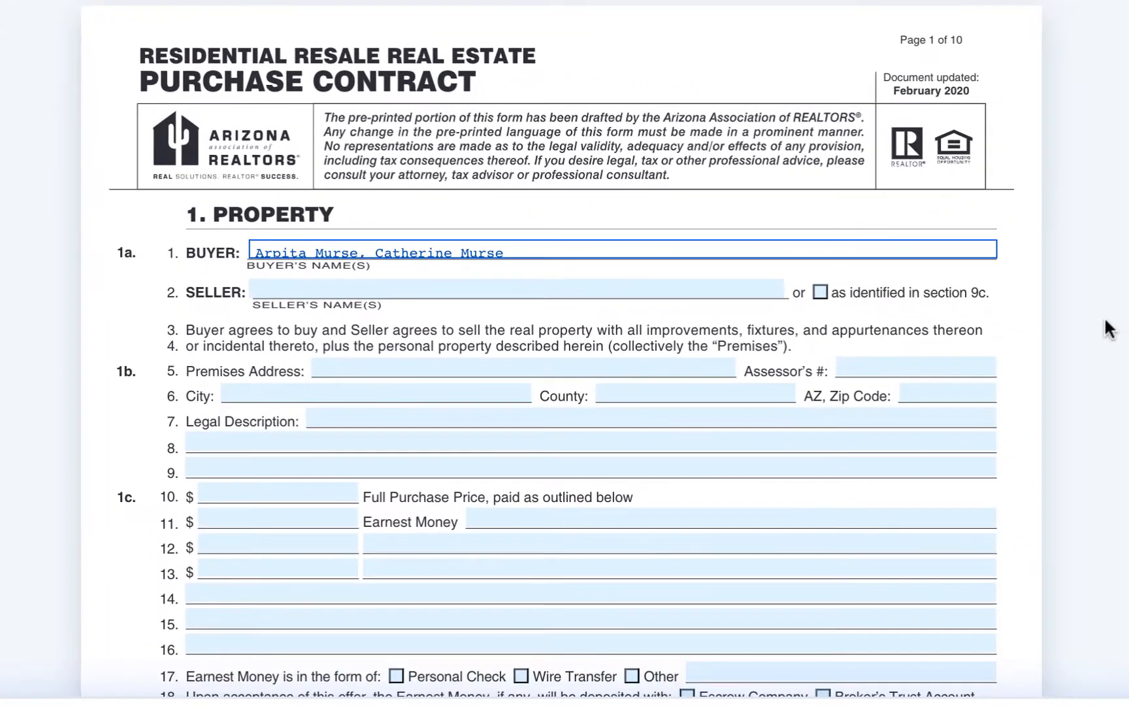
# Step: Fill the Premises Address by entering the property's street address, accepting the first suggested match and saving it
pyautogui.scroll(-2, 1110, 329)
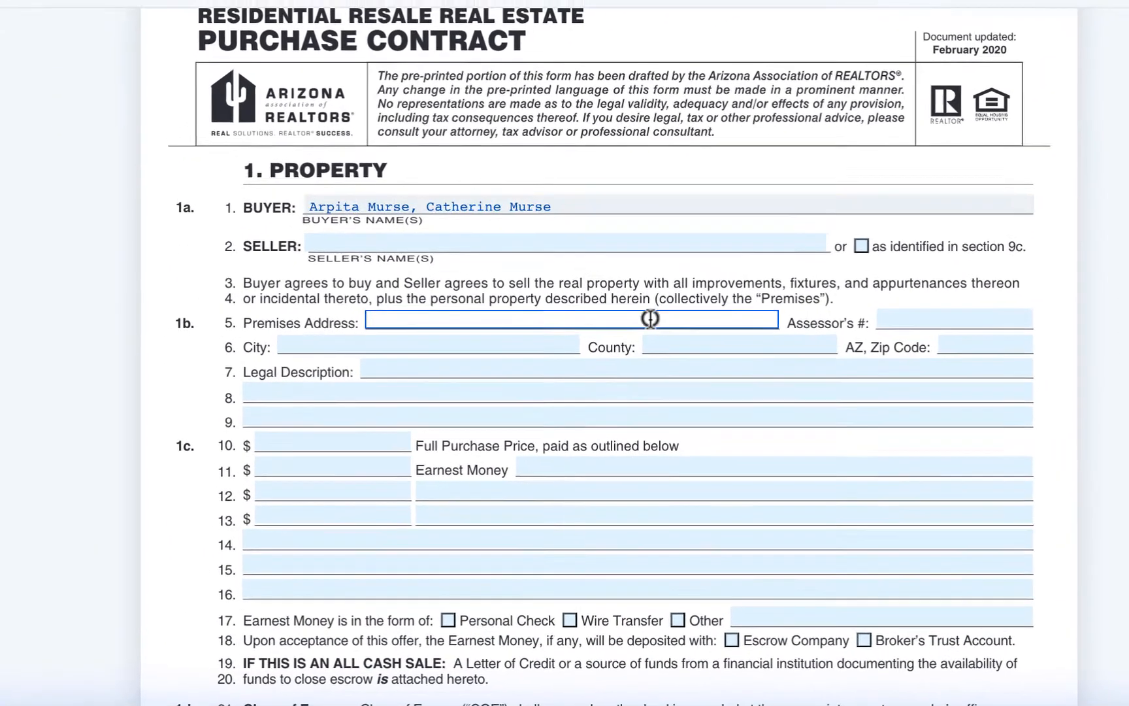
pyautogui.click(604, 299)
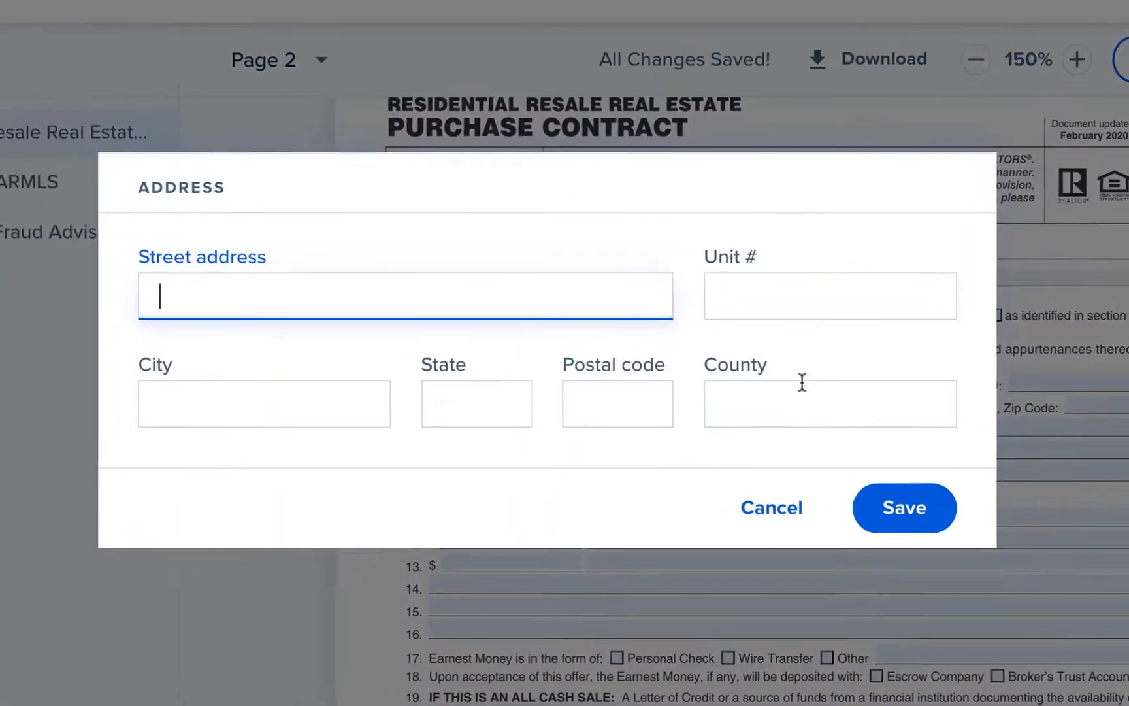
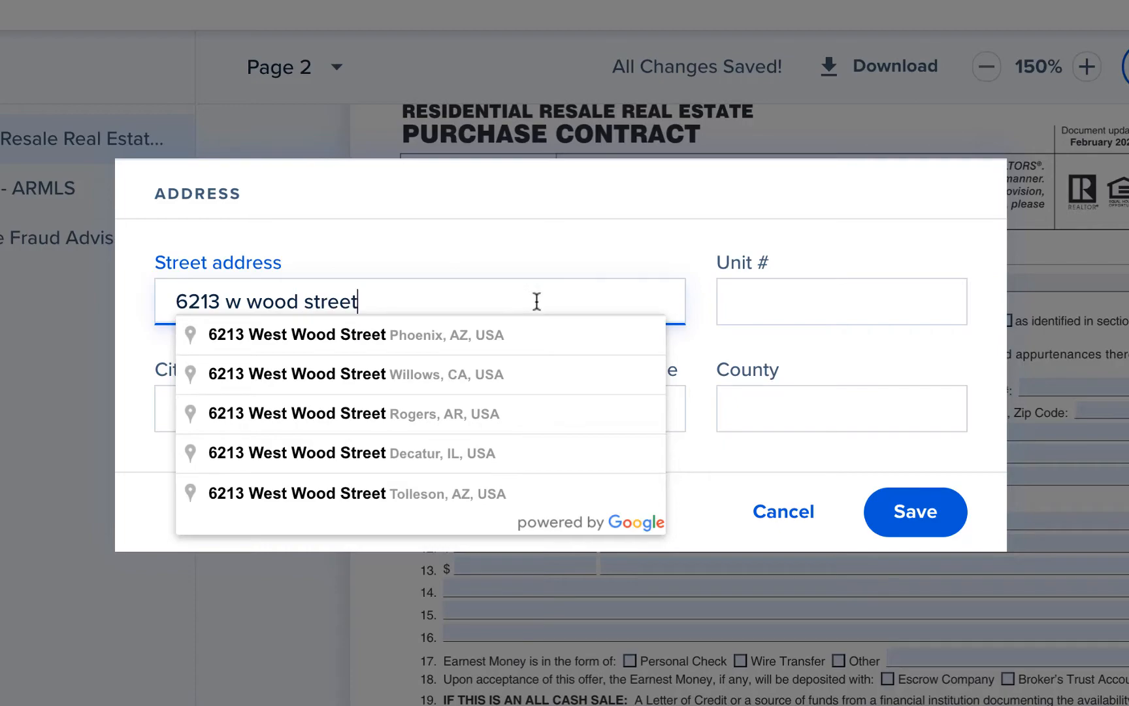
pyautogui.click(439, 338)
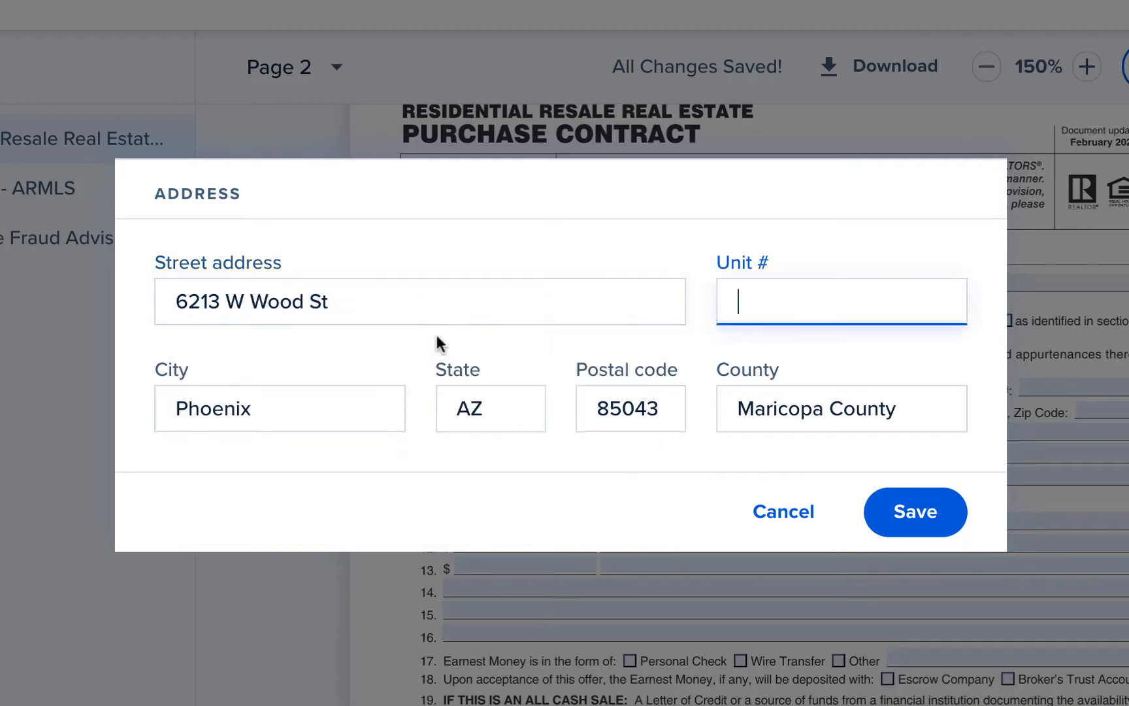
pyautogui.click(947, 518)
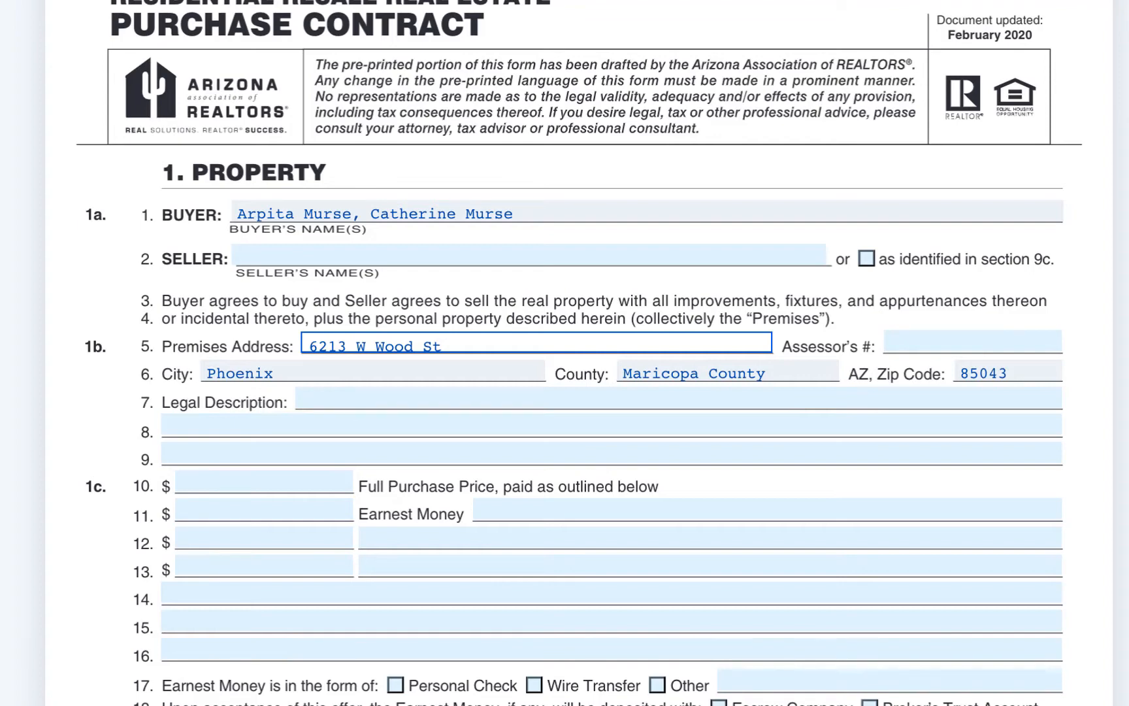
# Step: Paste the copied Tract 37 legal description into the contract's Legal Description field and save it
pyautogui.scroll(-4, 565, 353)
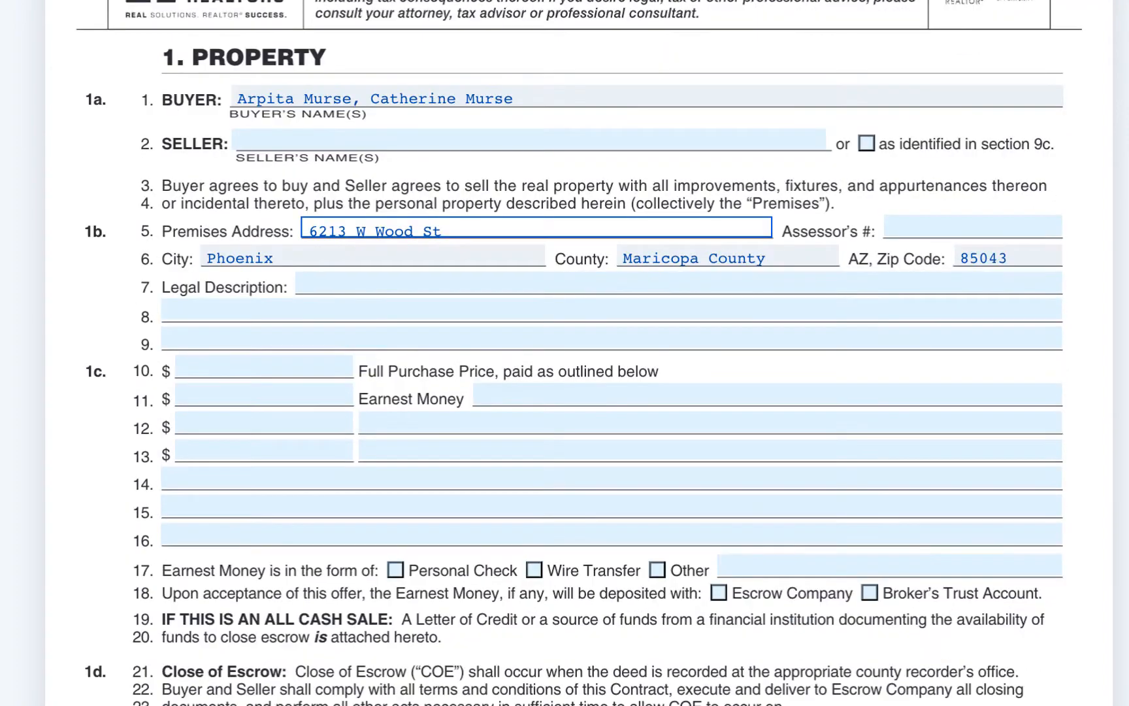
pyautogui.click(554, 286)
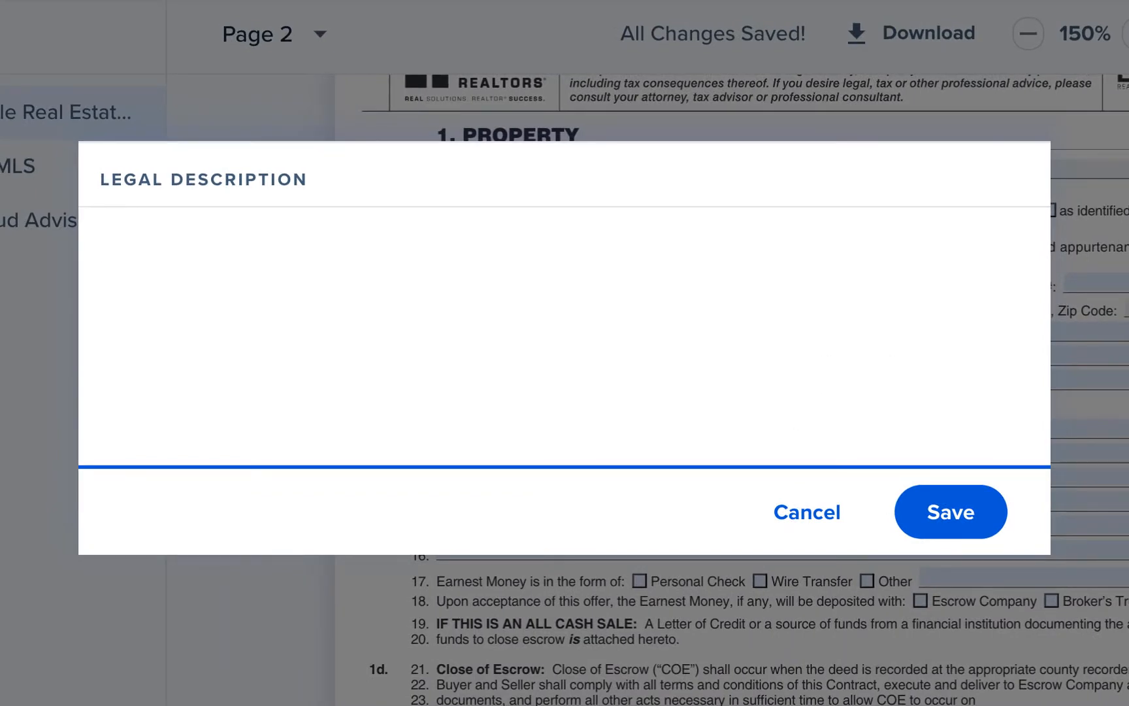
pyautogui.click(588, 254)
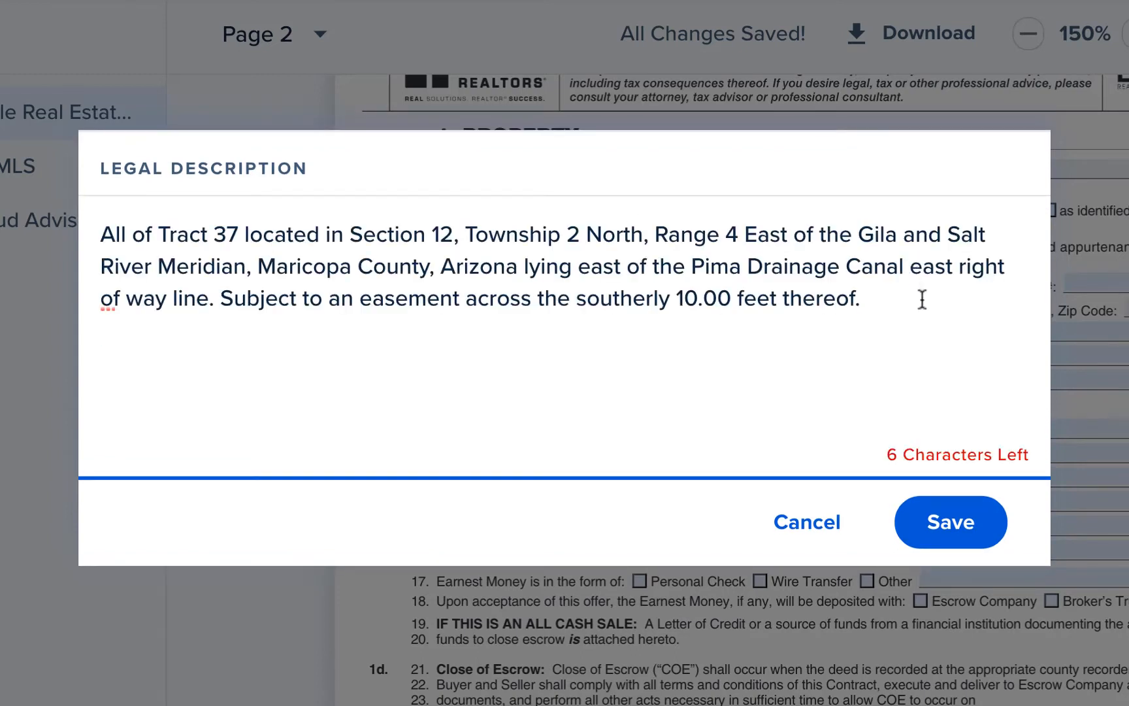
pyautogui.click(951, 521)
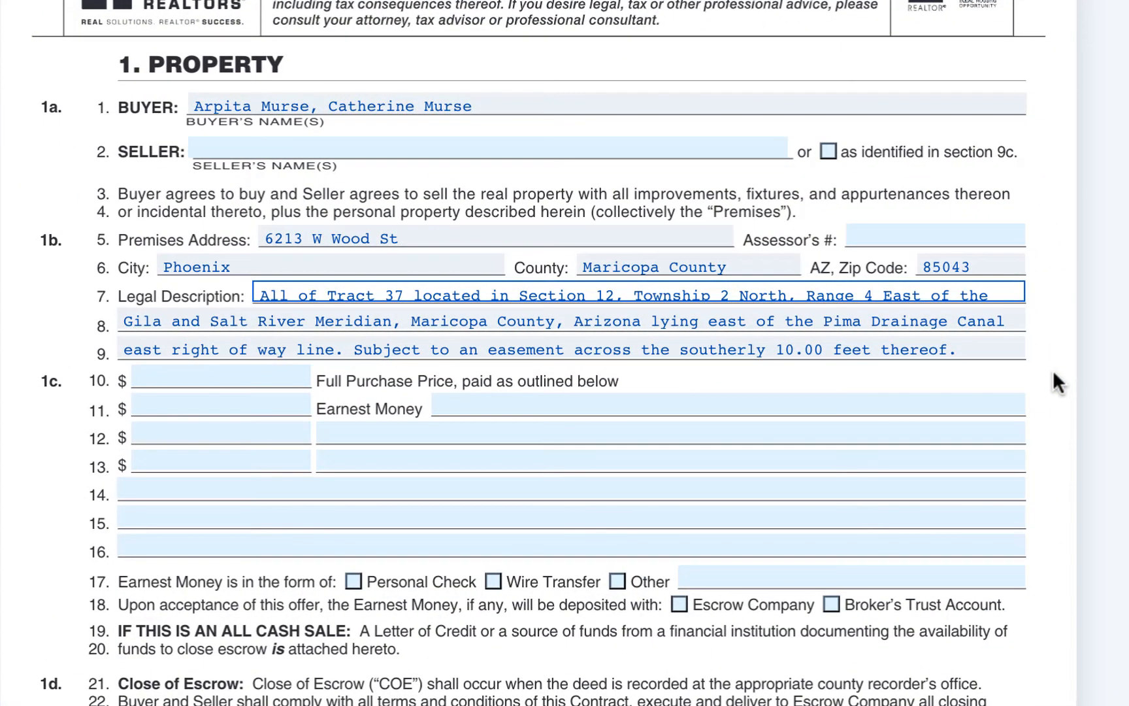
# Step: Append "Show, do not show" to the end of the legal description and save it
pyautogui.click(781, 292)
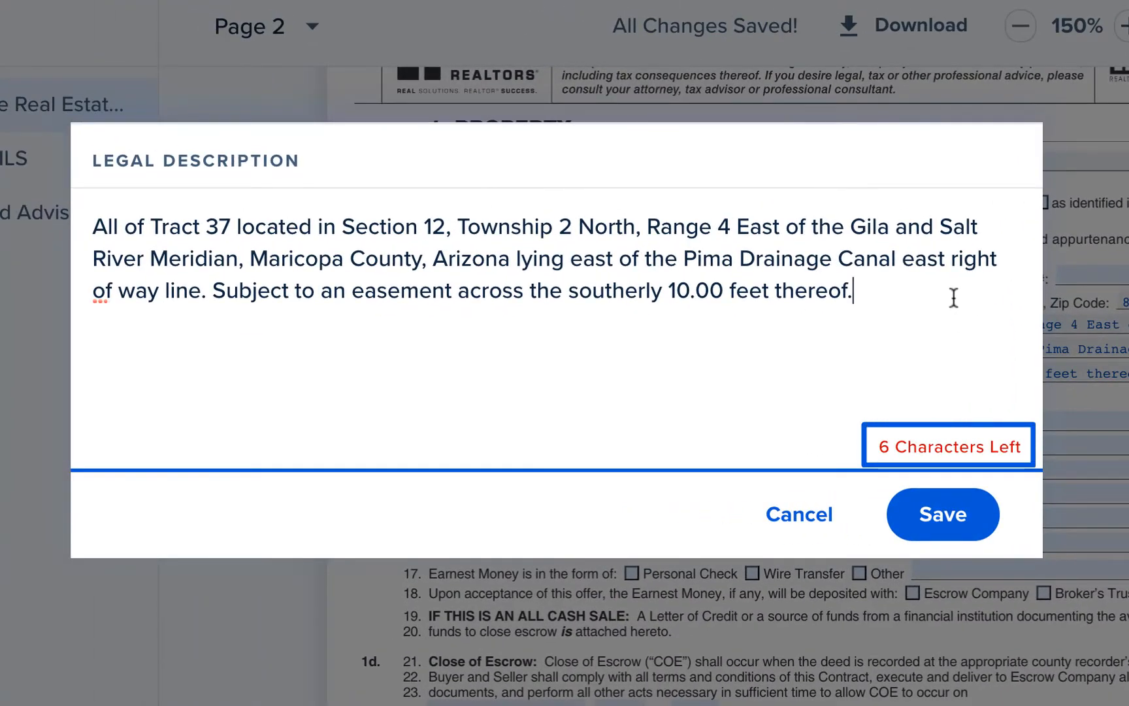
pyautogui.write('Show')
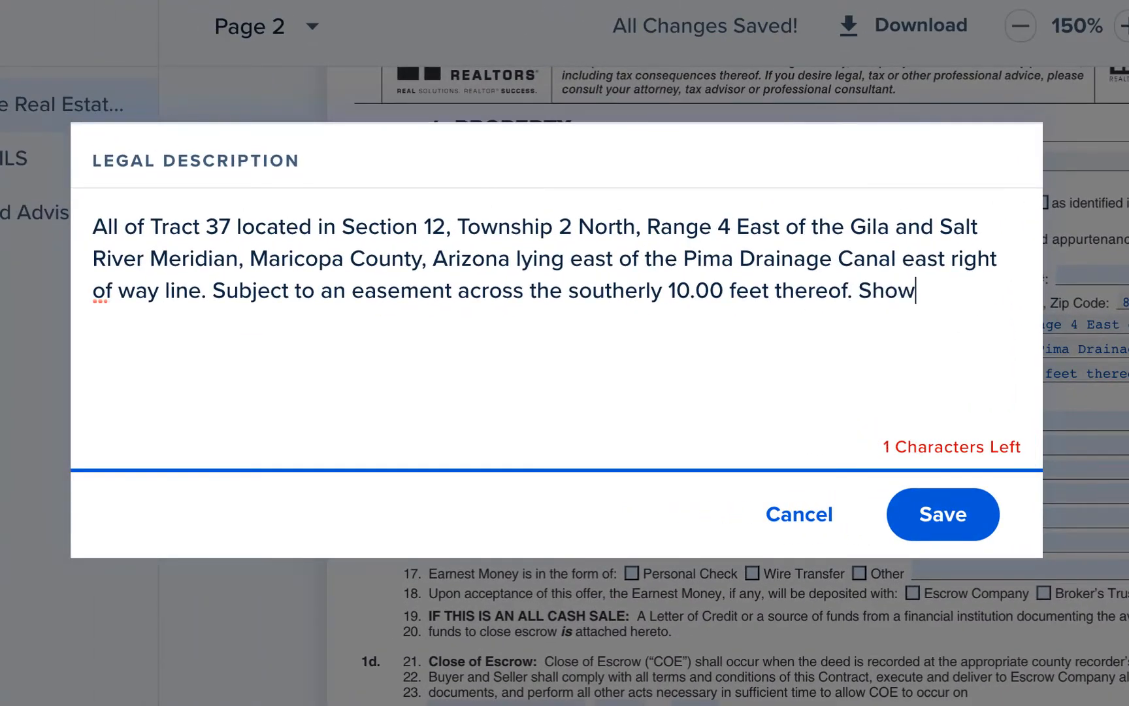
pyautogui.write(', do not show')
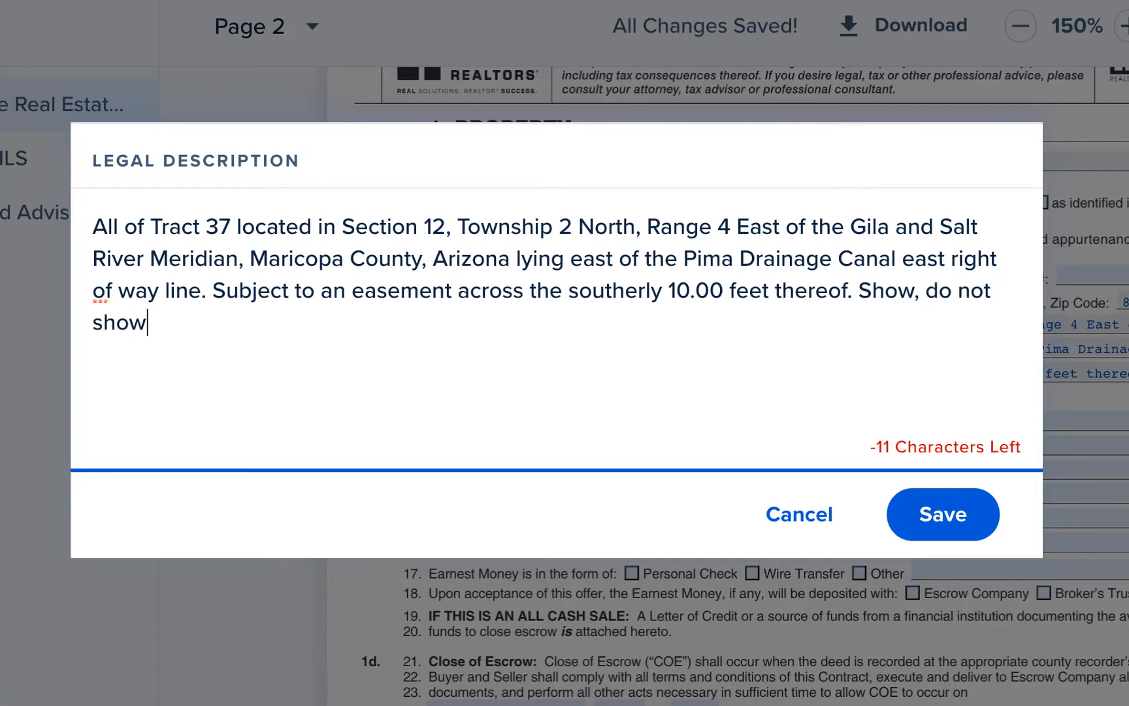
pyautogui.click(964, 506)
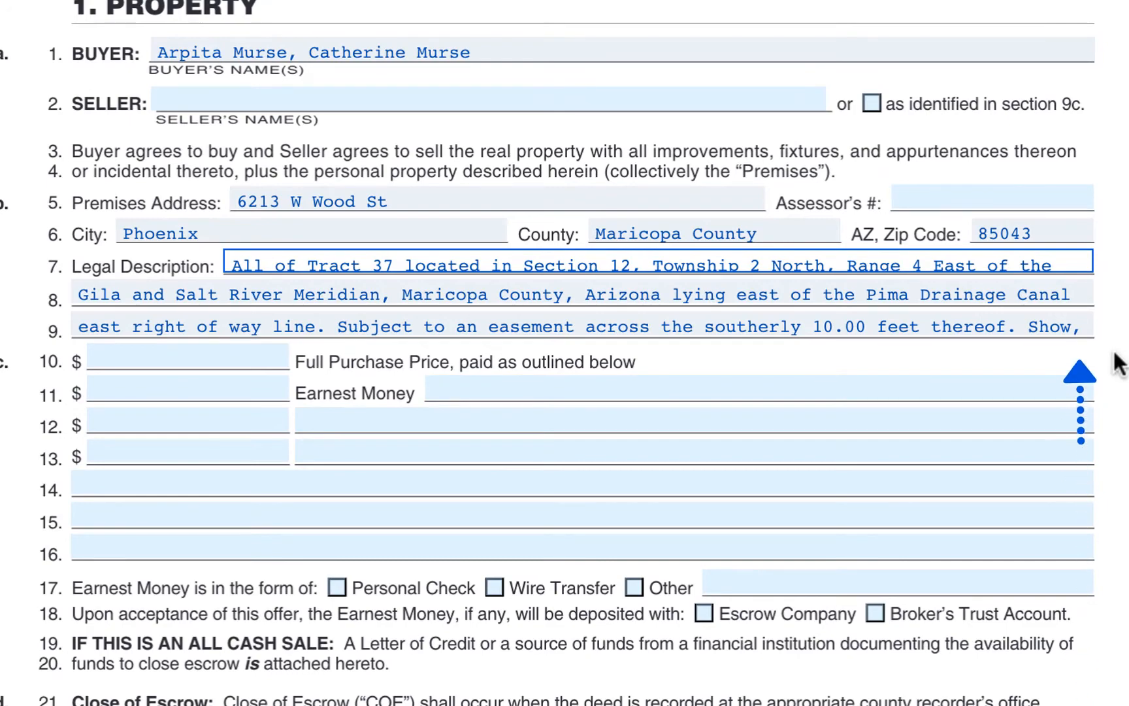
# Step: Replace the closing "Show, do not show" in the contract's legal description with ", As recorded in Plat Book 65." and save it
pyautogui.click(1090, 329)
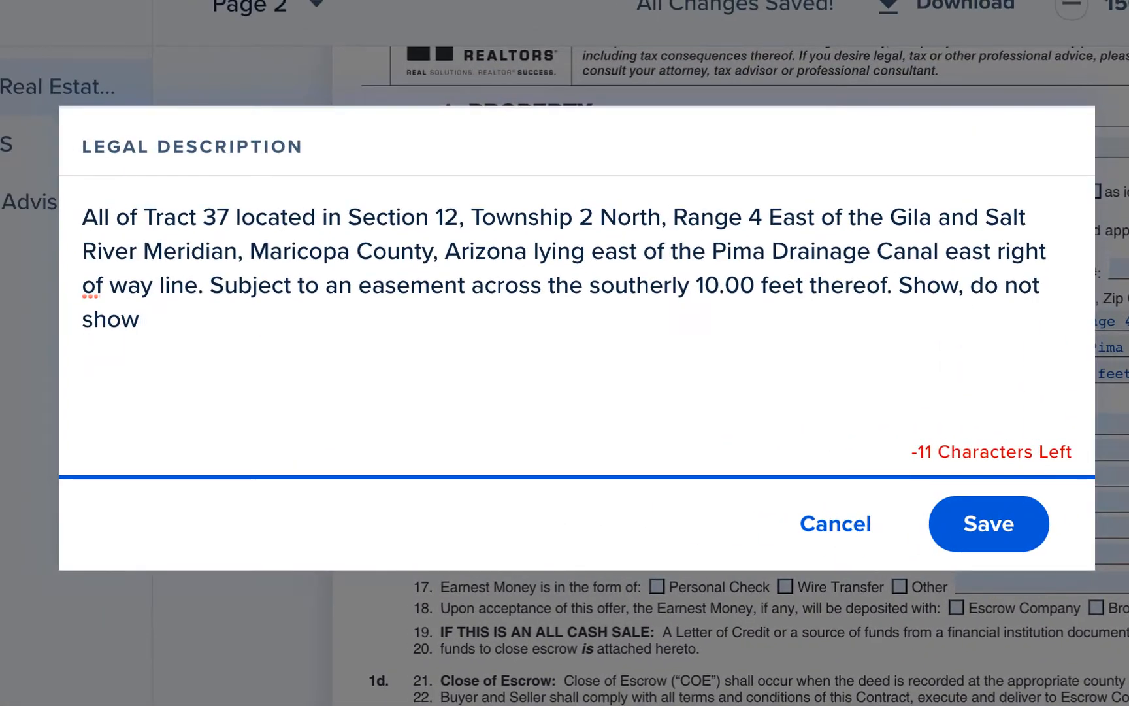
pyautogui.moveTo(159, 325); pyautogui.dragTo(915, 300)
pyautogui.press('BackSpace')
pyautogui.press('BackSpace')
pyautogui.press('BackSpace')
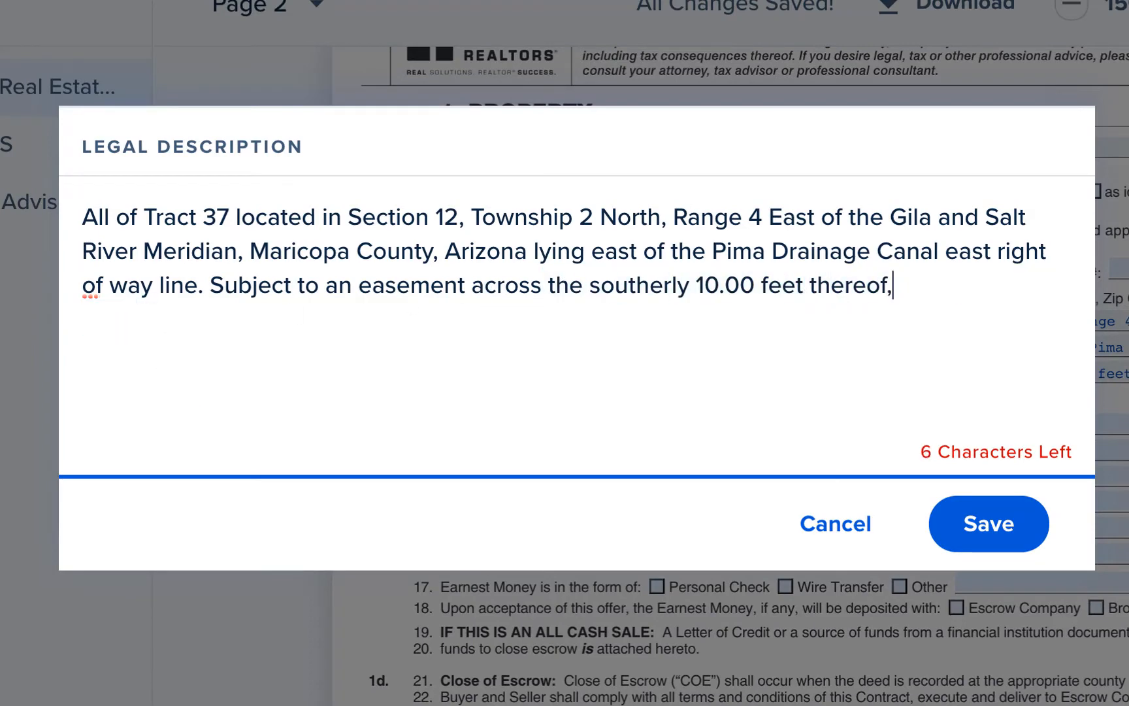
pyautogui.press('BackSpace')
pyautogui.write(', As recorded in Plat Book 65.')
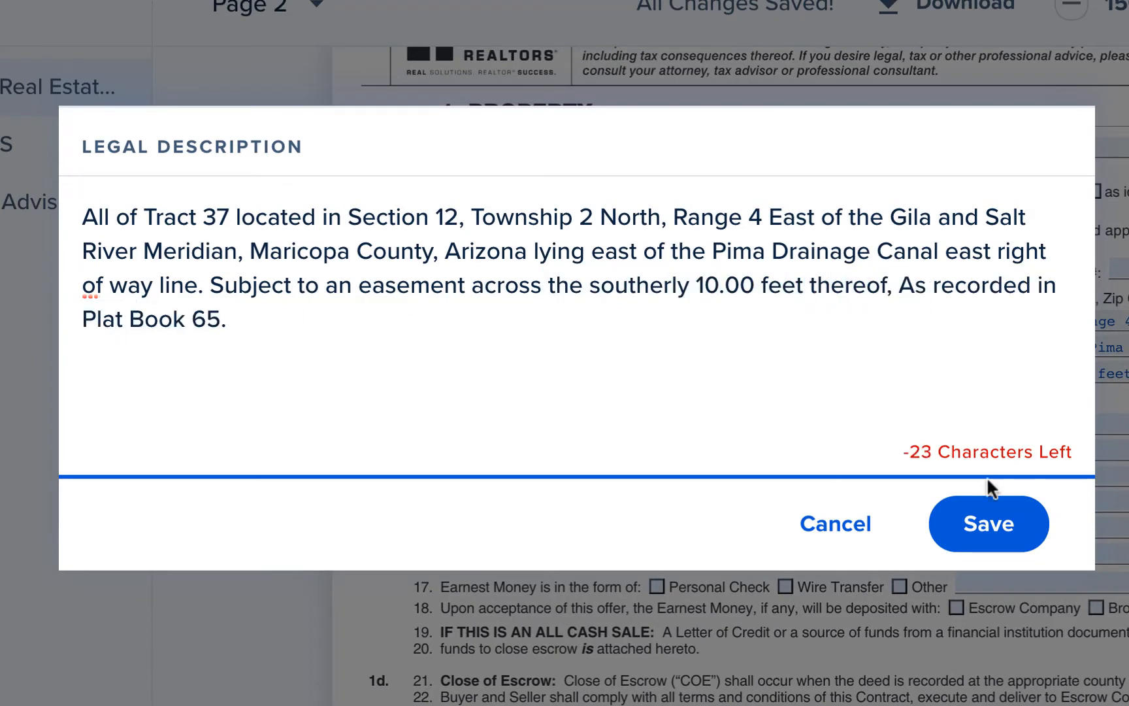
pyautogui.click(986, 517)
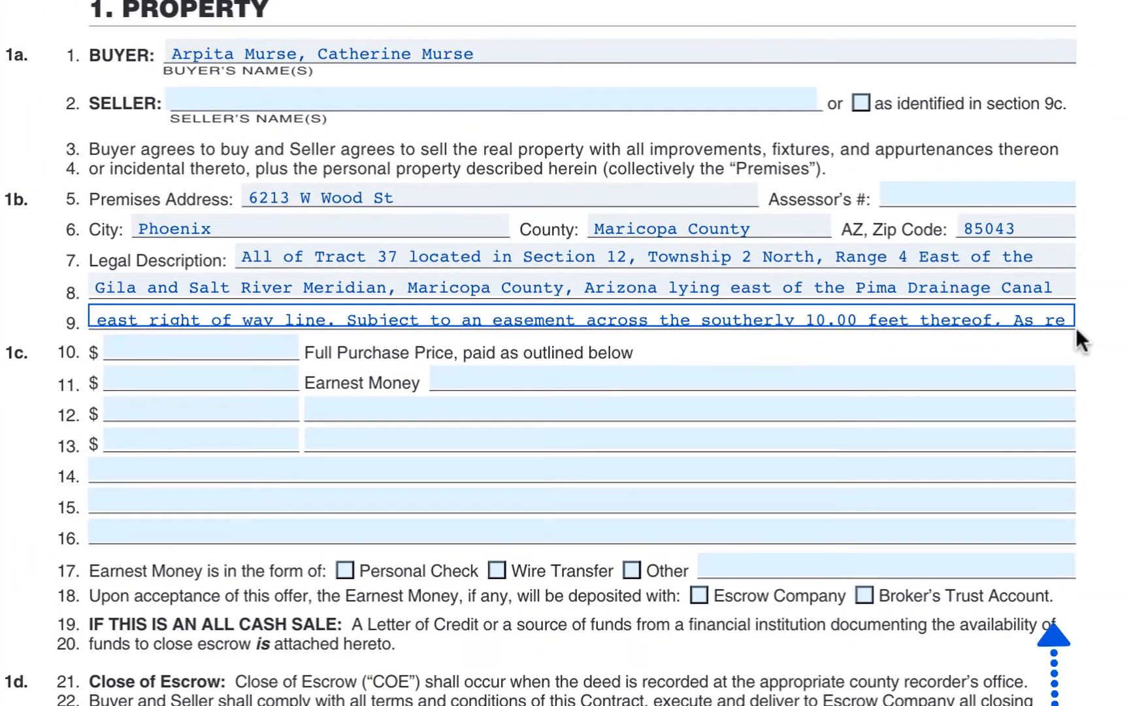
# Step: Copy the full legal description text, replace the field's content with "Reference Addendum #1" and save it
pyautogui.click(1010, 268)
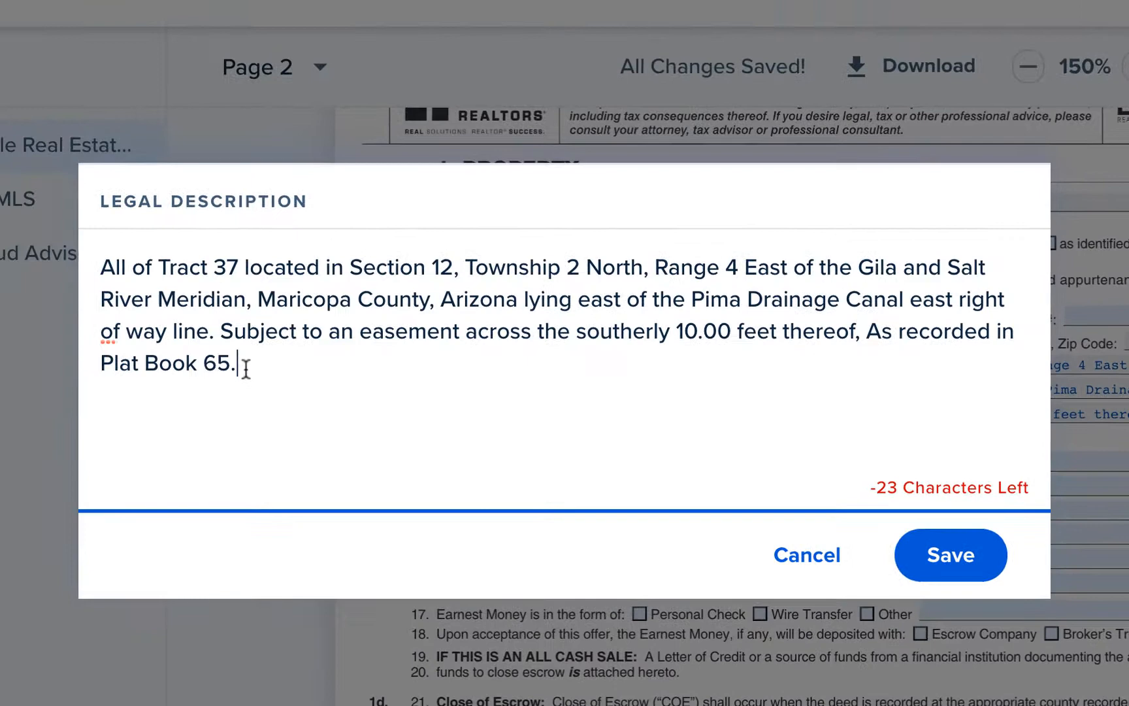
pyautogui.moveTo(246, 367); pyautogui.dragTo(101, 260)
pyautogui.hotkey('ctrl', 'c')
pyautogui.press('BackSpace')
pyautogui.write('R')
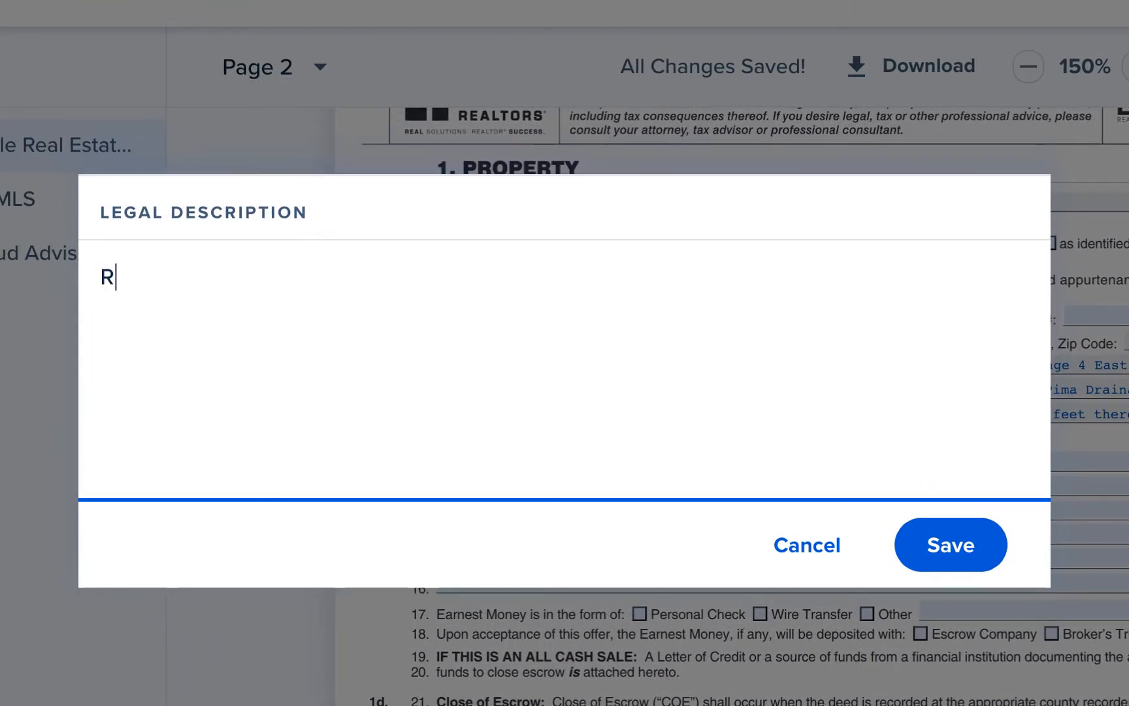
pyautogui.write('eference Addendum #1')
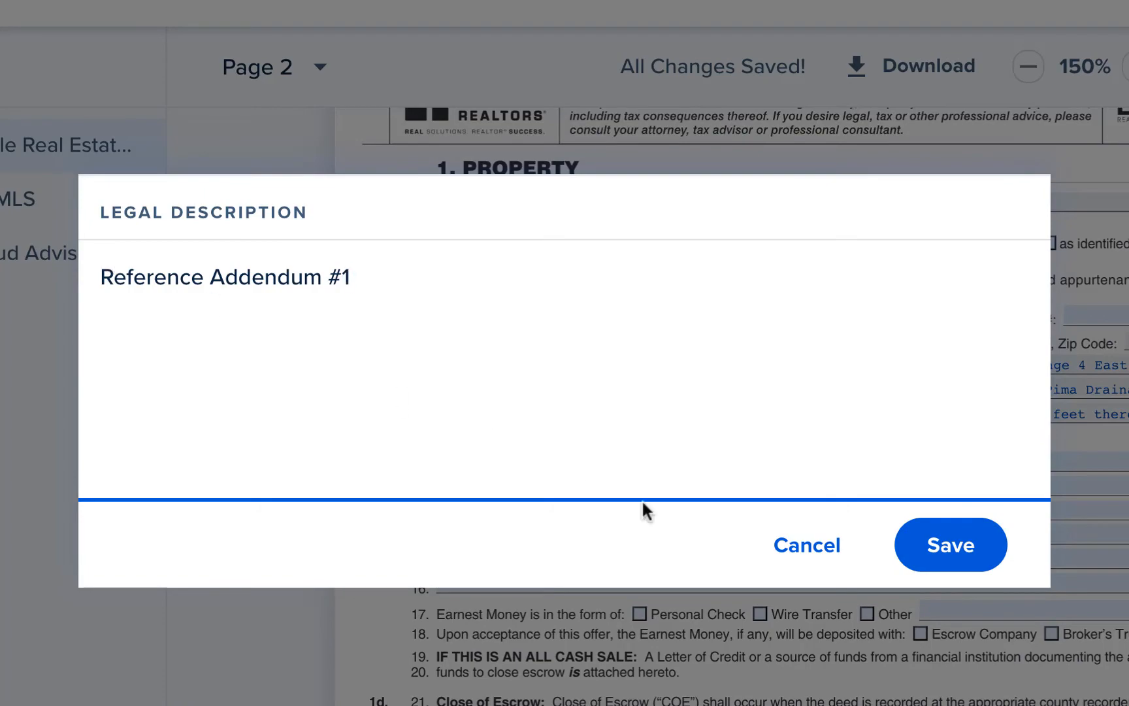
pyautogui.click(947, 549)
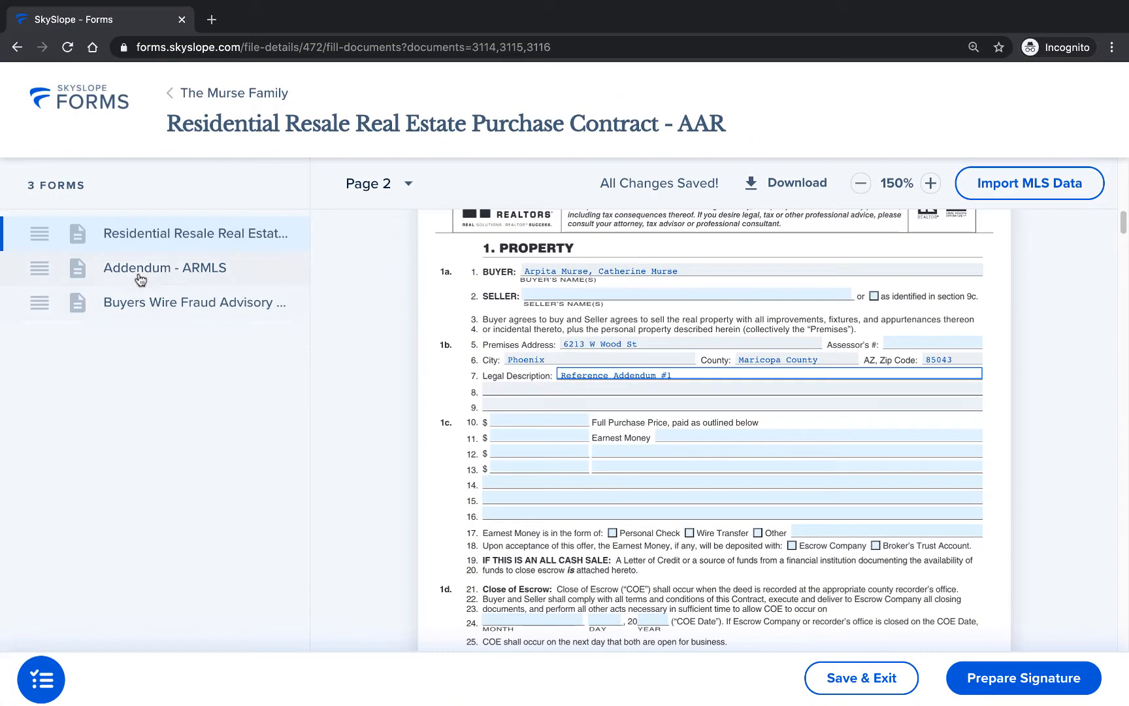
# Step: Open the Addendum - ARMLS form, paste the copied legal description as the Addendum Information and save it
pyautogui.click(139, 273)
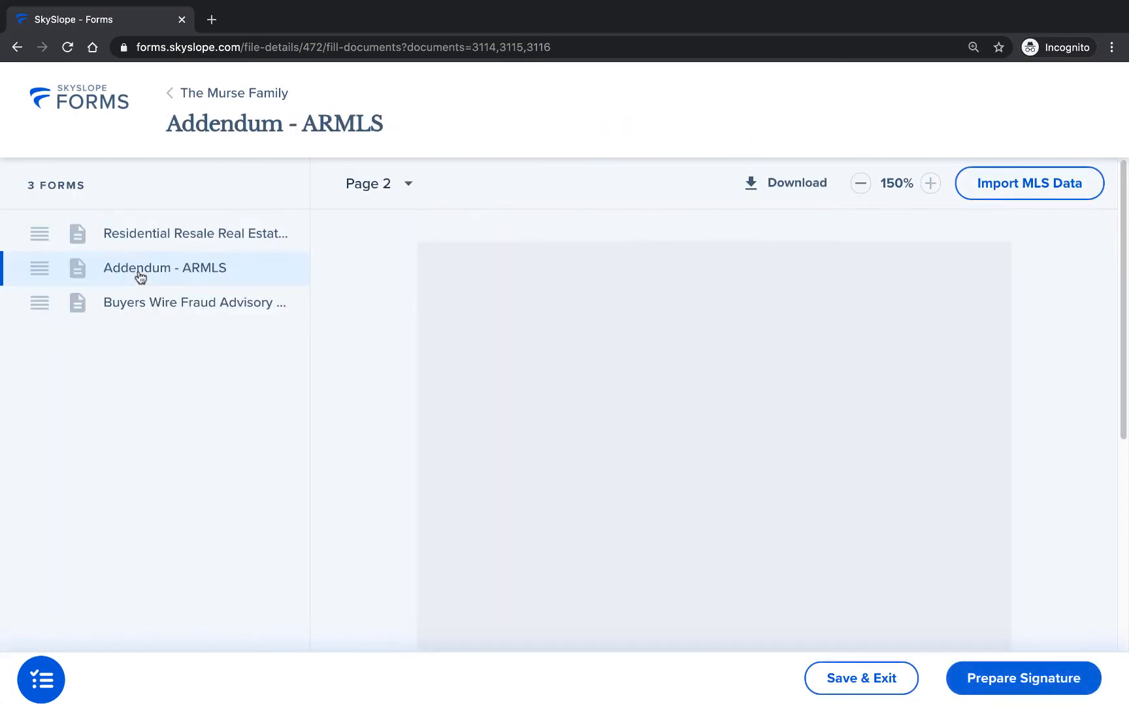
pyautogui.click(487, 346)
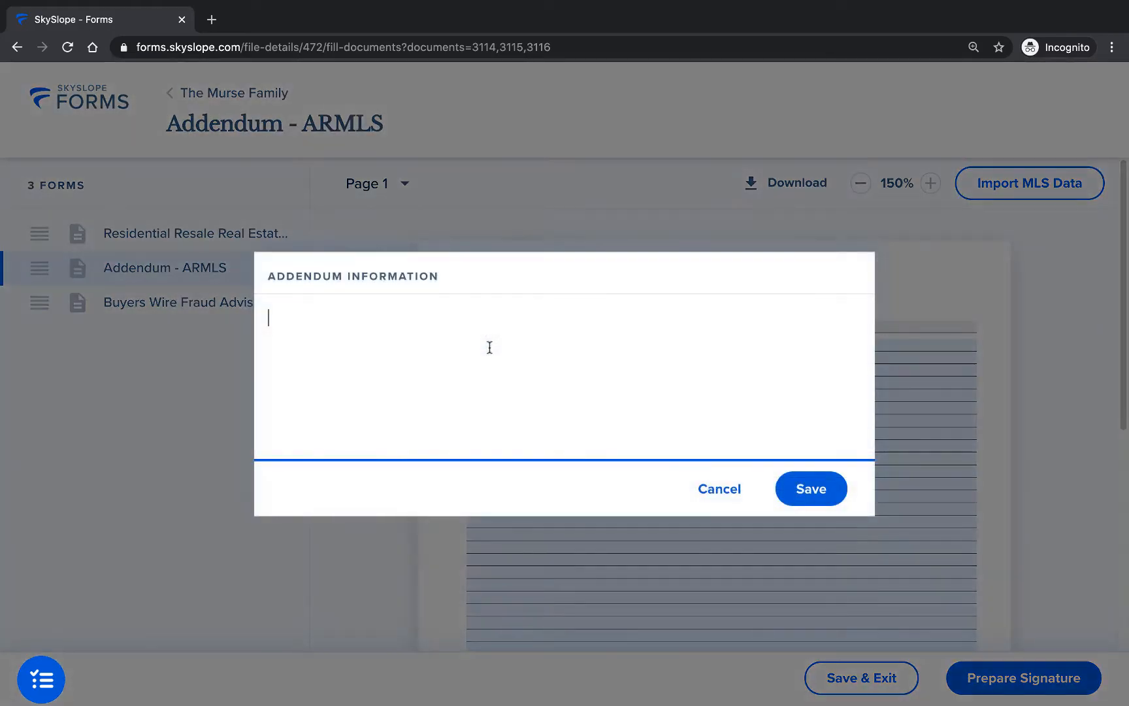
pyautogui.rightClick(283, 319)
pyautogui.click(313, 415)
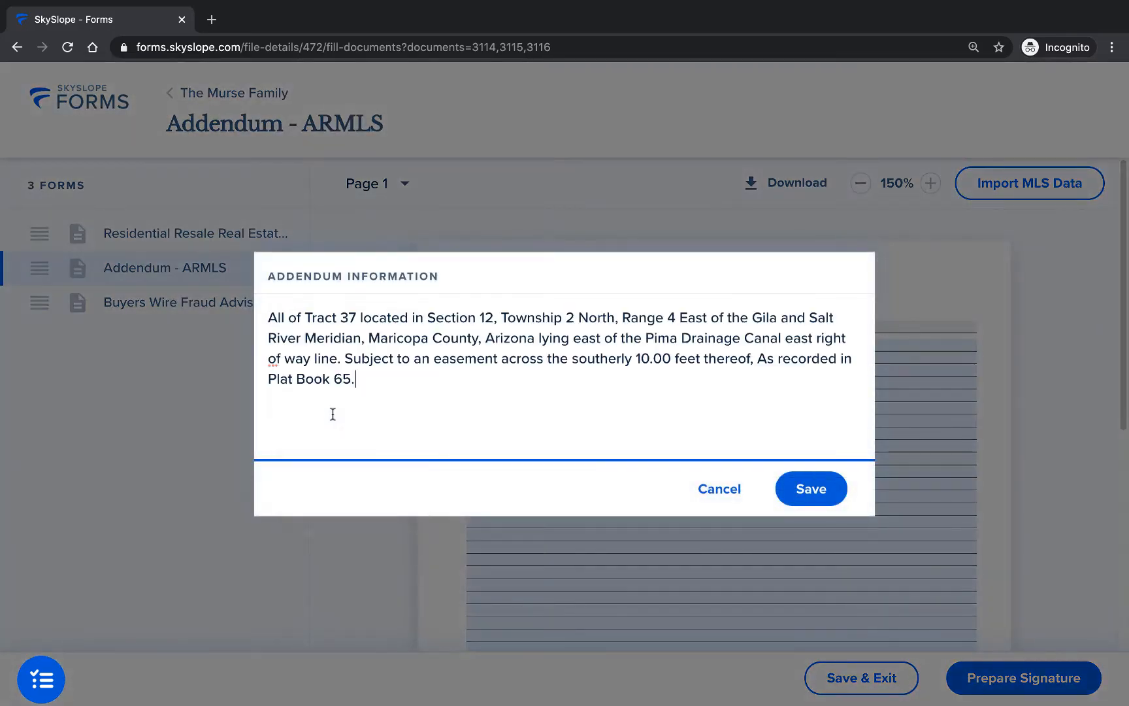
pyautogui.click(788, 487)
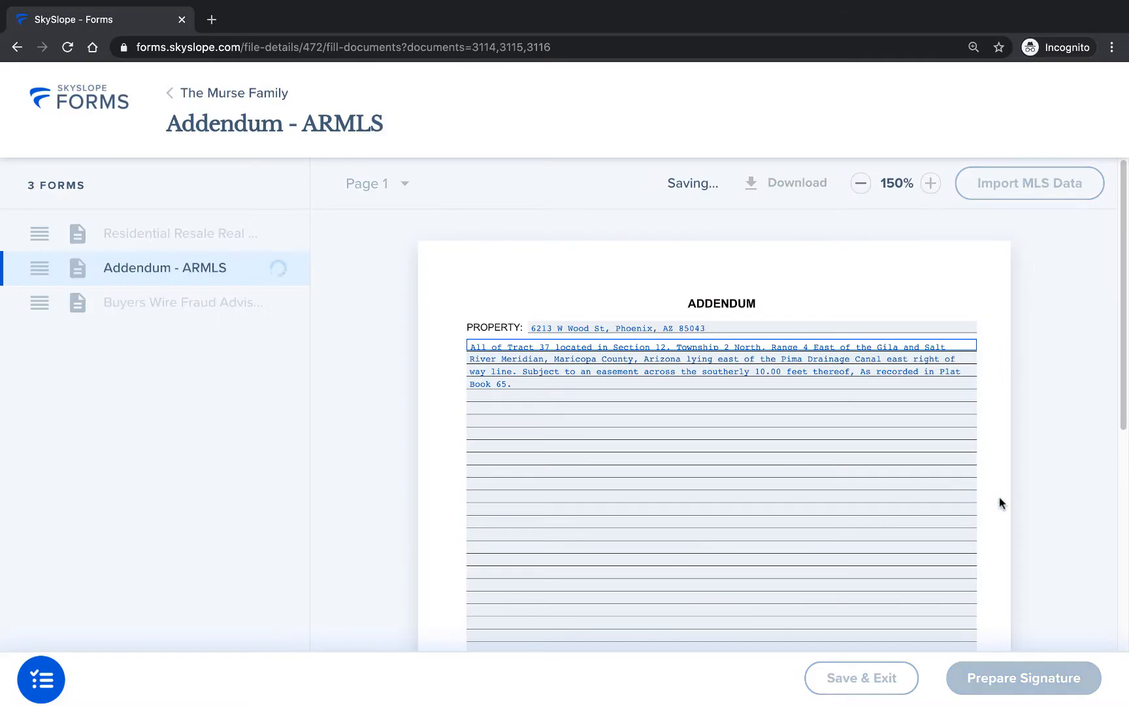
# Step: Return to the Residential Resale purchase contract and enter a Full Purchase Price of 632,200 and Earnest Money of 23,000
pyautogui.click(175, 241)
pyautogui.scroll(-5, 1077, 399)
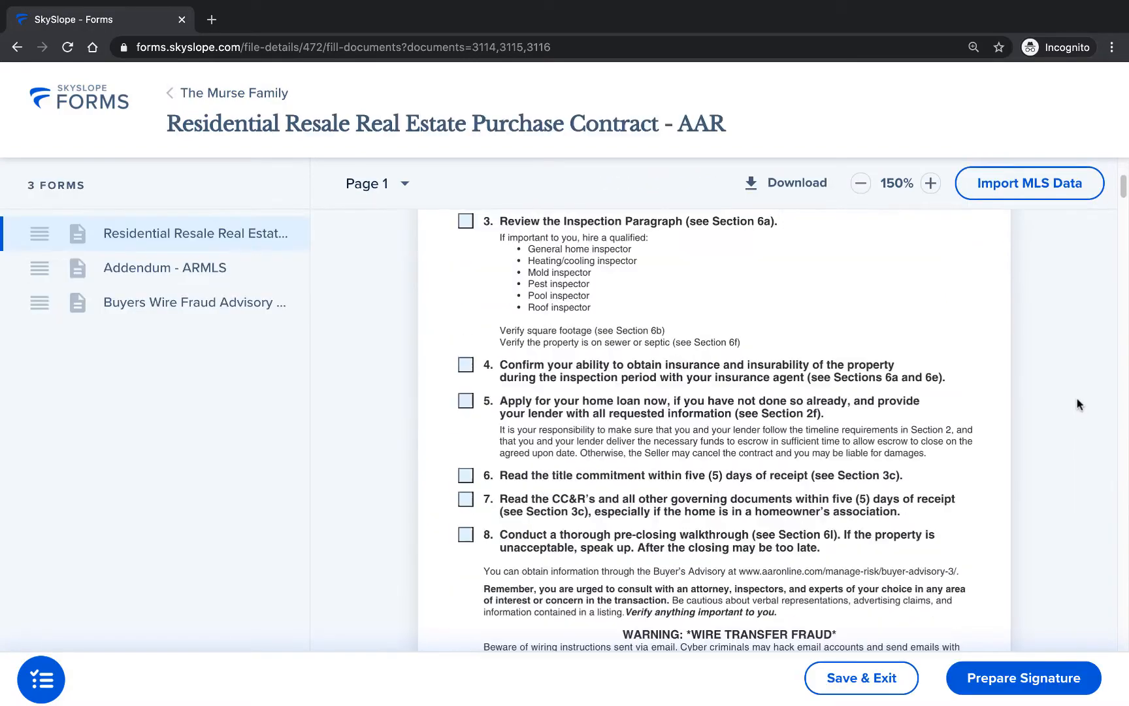
pyautogui.scroll(-10, 1077, 402)
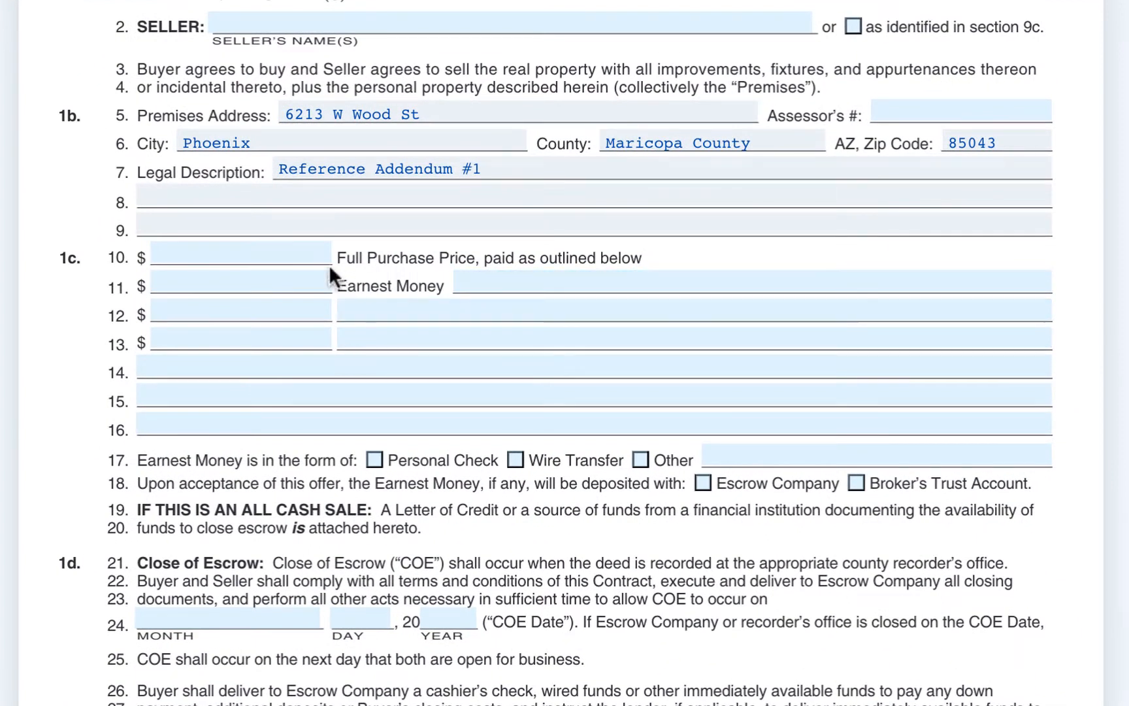
pyautogui.click(304, 254)
pyautogui.write('632,20')
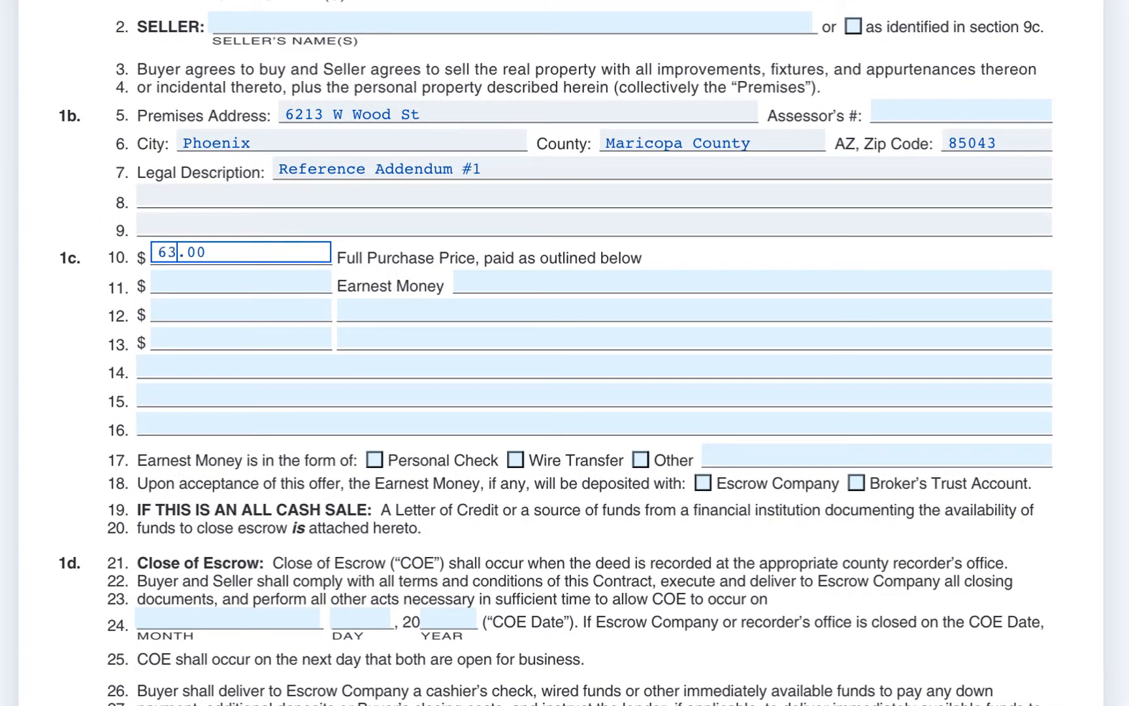
pyautogui.write('0')
pyautogui.click(171, 283)
pyautogui.write('23,000')
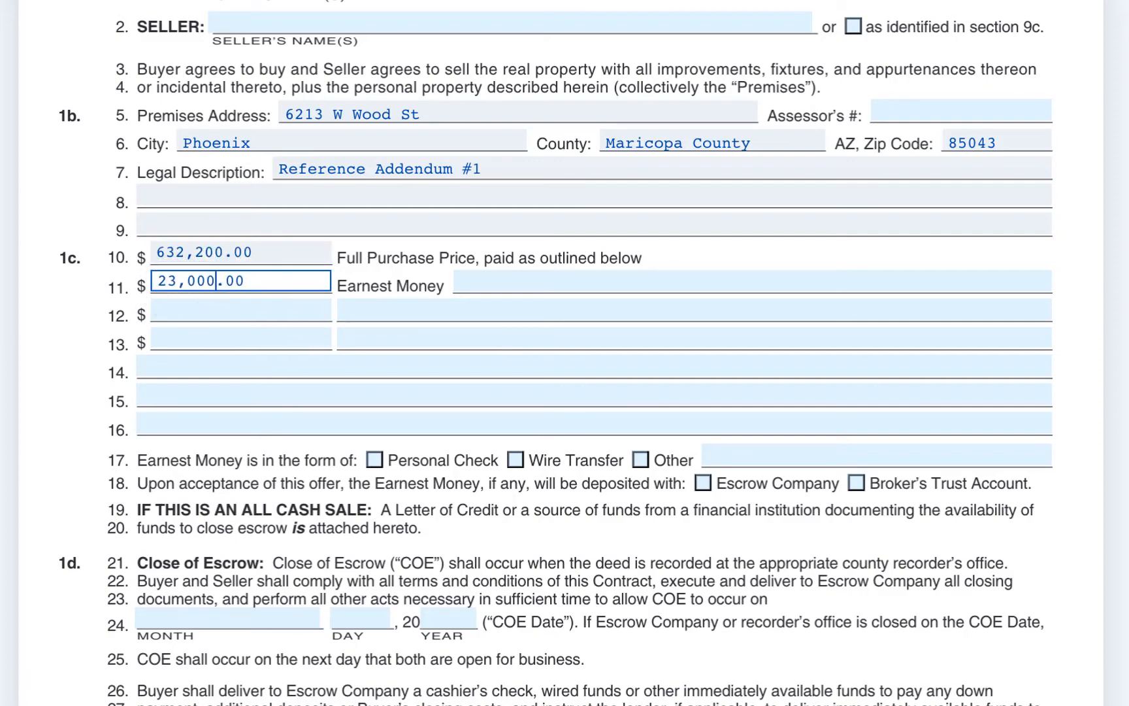
# Step: Set the Close of Escrow date in section 1d to August 15, 2020
pyautogui.scroll(-5, 59, 341)
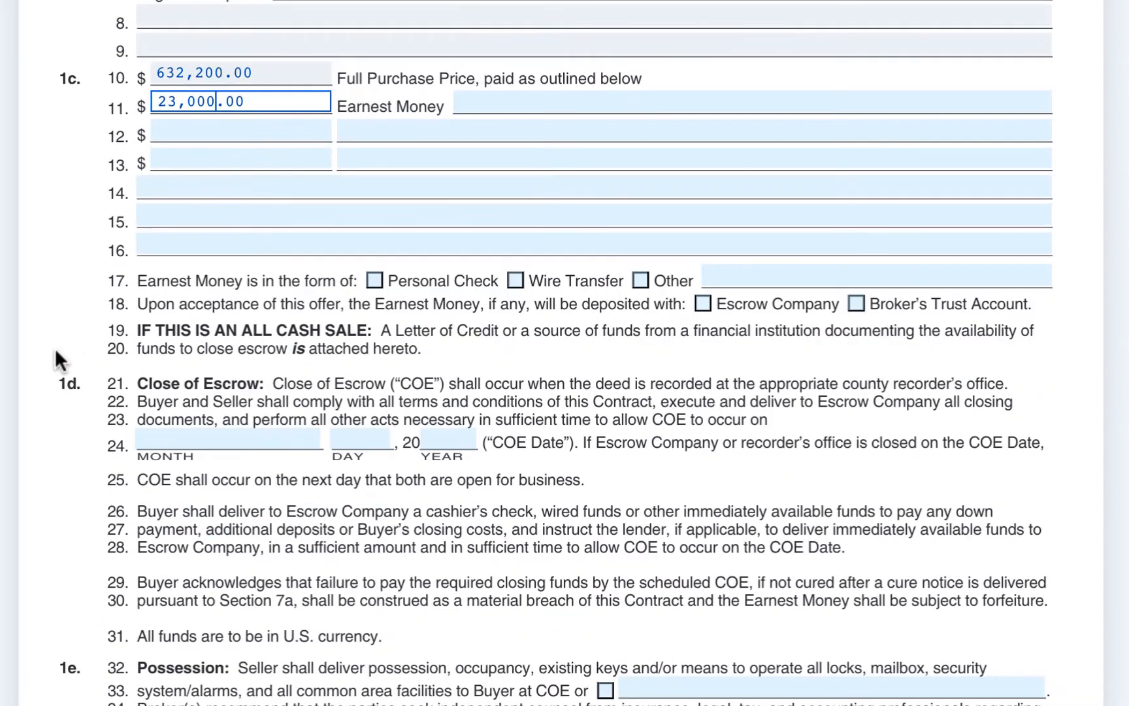
pyautogui.click(175, 437)
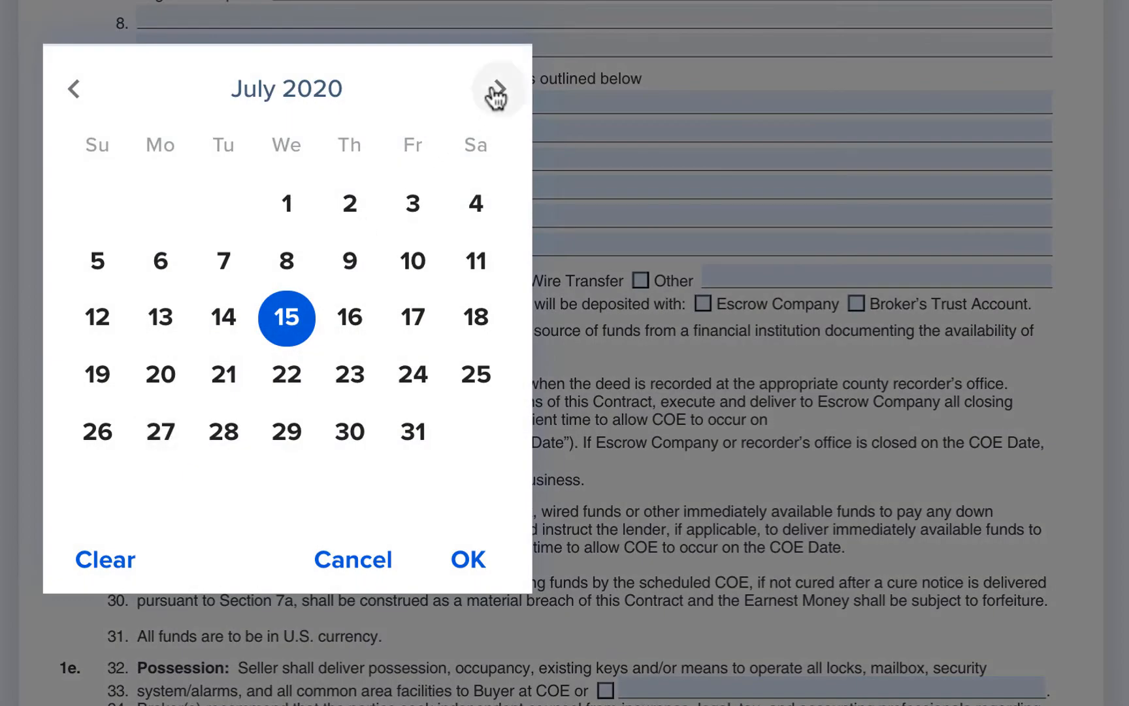
pyautogui.click(498, 90)
pyautogui.click(473, 319)
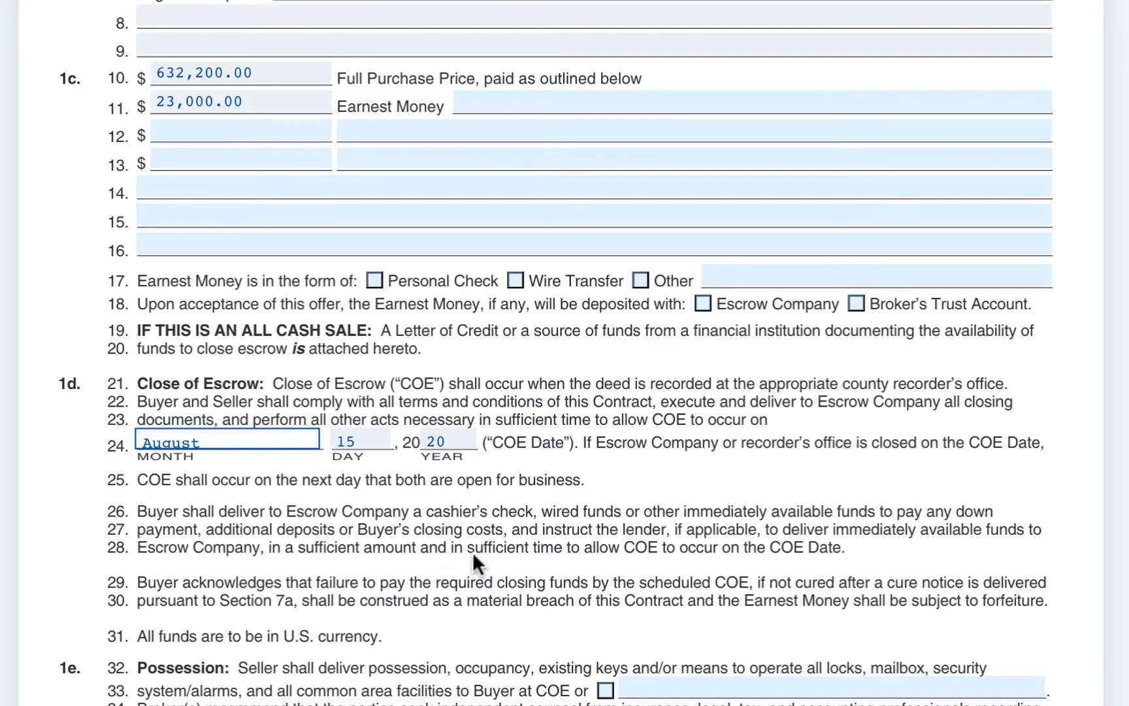
# Step: Check the refrigerator and describe it as "Referring to the refrigerator included in the MLS listing; stainless steel refrigerator/freezer with water filter and ice machine."
pyautogui.scroll(-15, 989, 414)
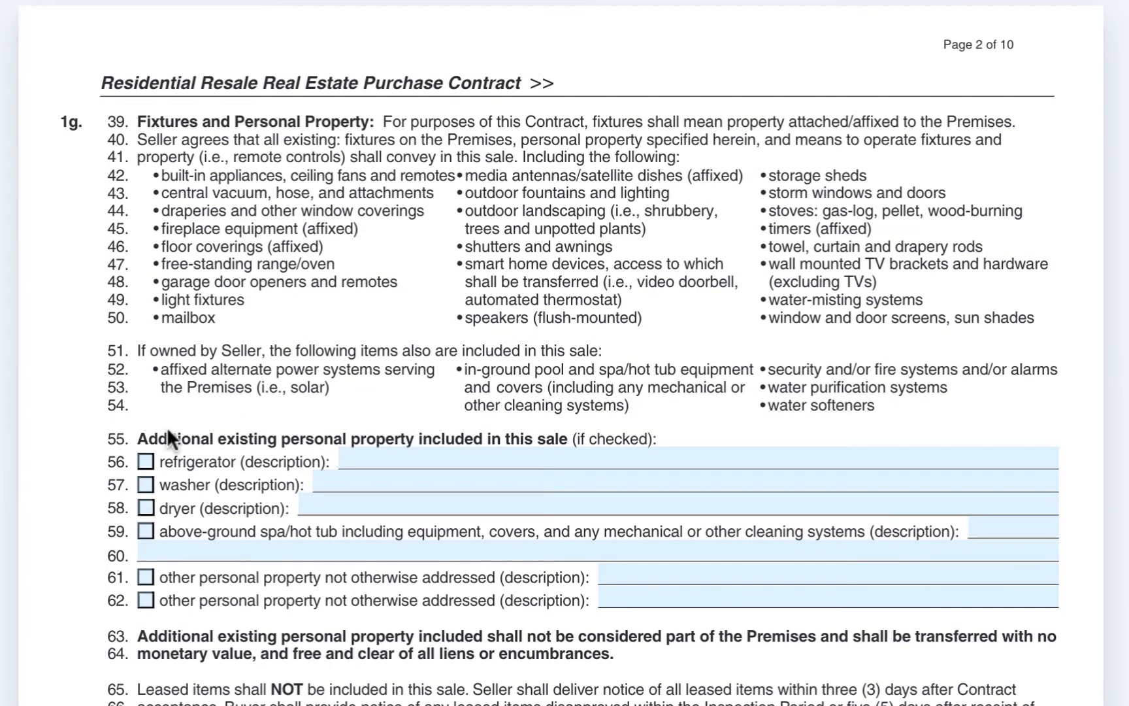
pyautogui.click(146, 465)
pyautogui.click(403, 461)
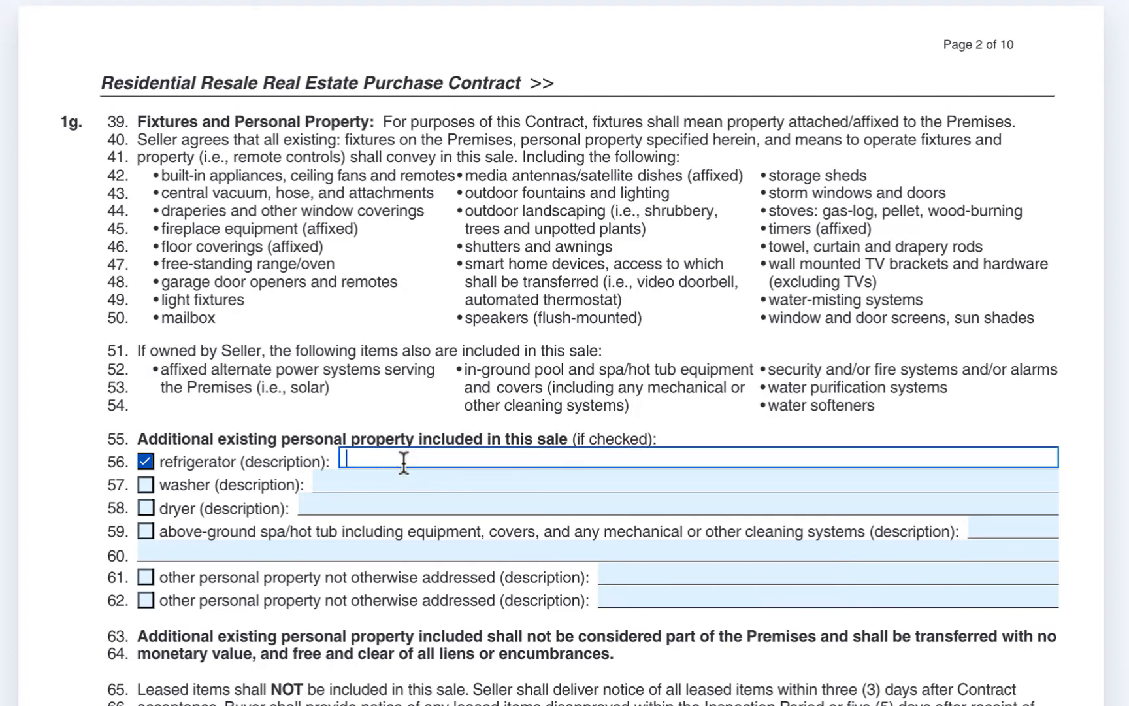
pyautogui.write('Referring to the refrigerator included in ')
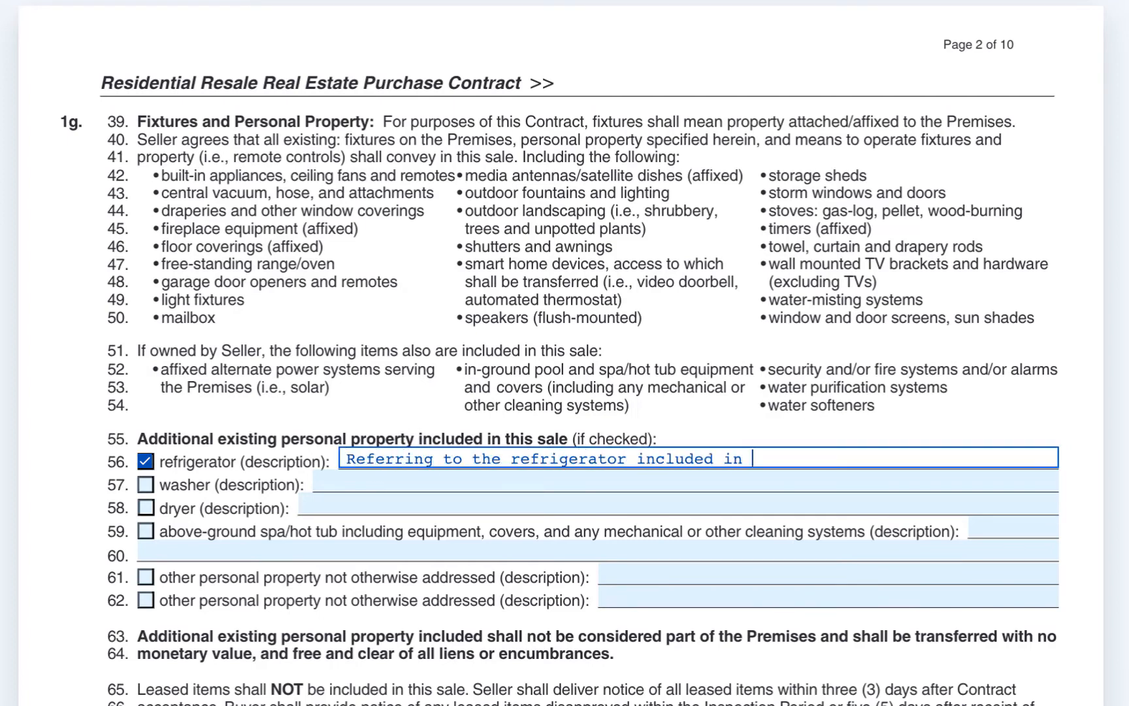
pyautogui.write('the MLS listing; stainless steel refri')
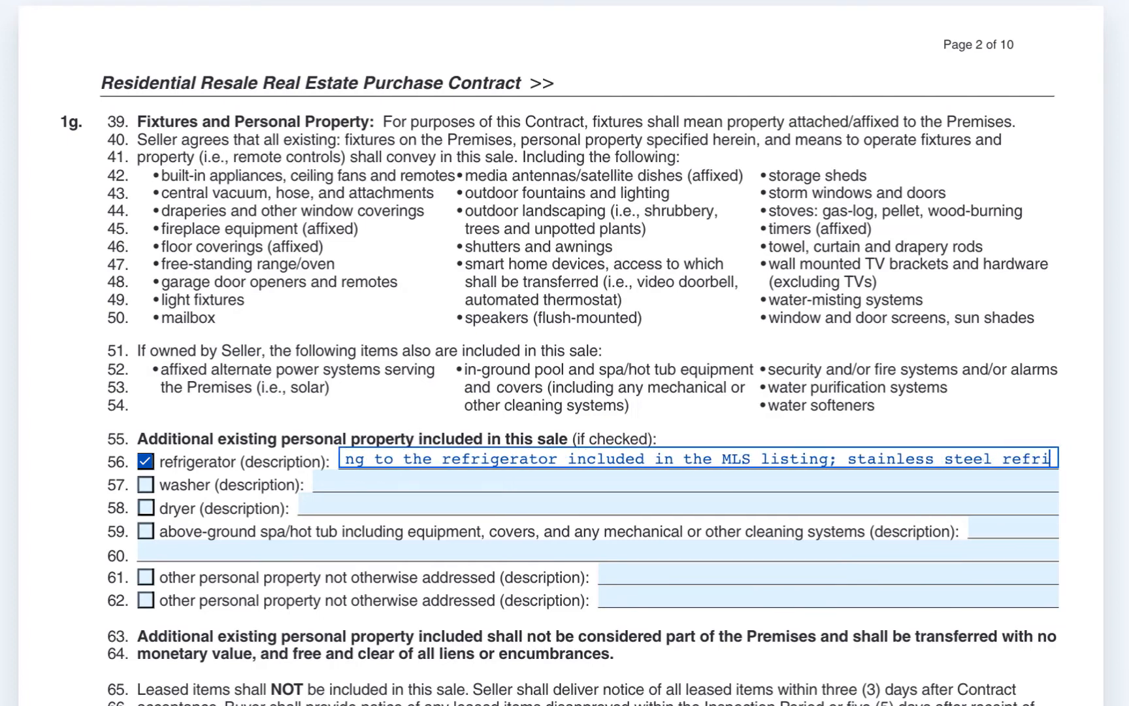
pyautogui.write('gerator/freezer with water filter and ice machine. TE')
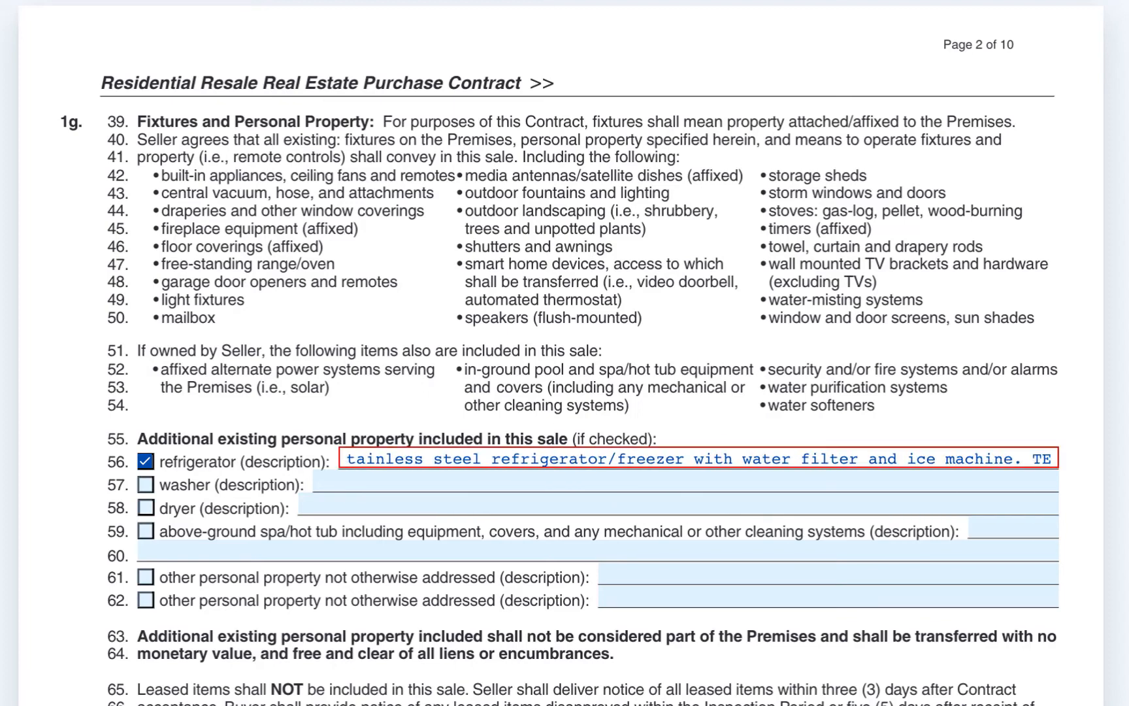
pyautogui.press('BackSpace')
pyautogui.press('BackSpace')
pyautogui.press('BackSpace')
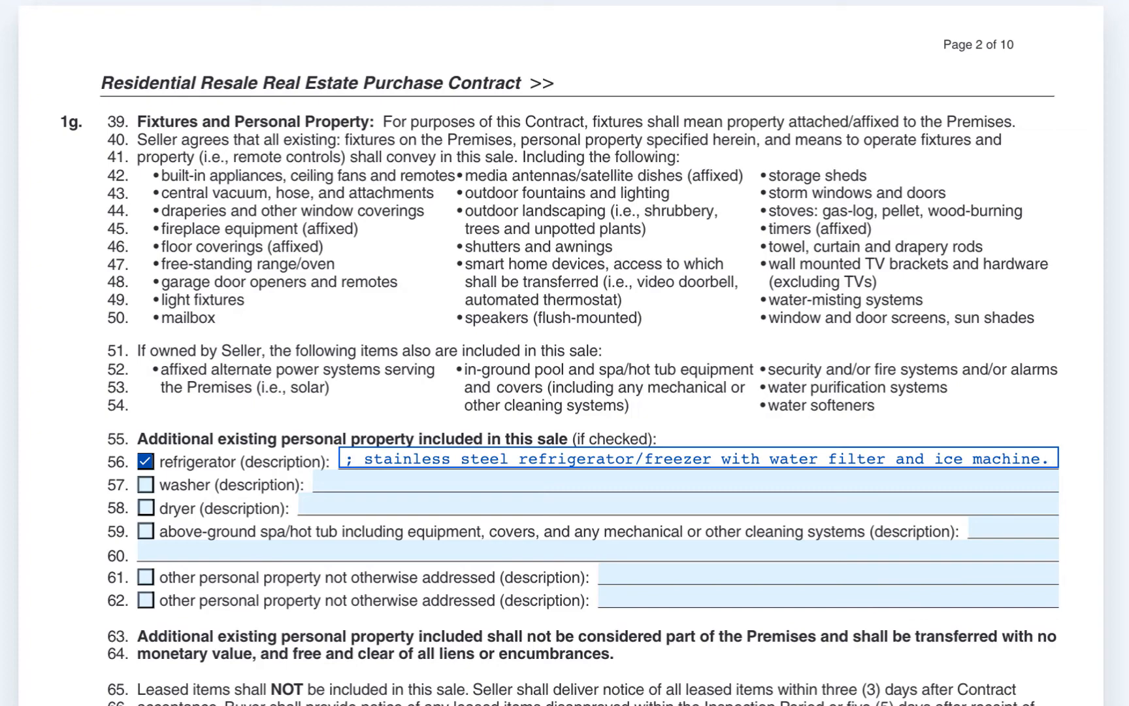
pyautogui.click(1064, 449)
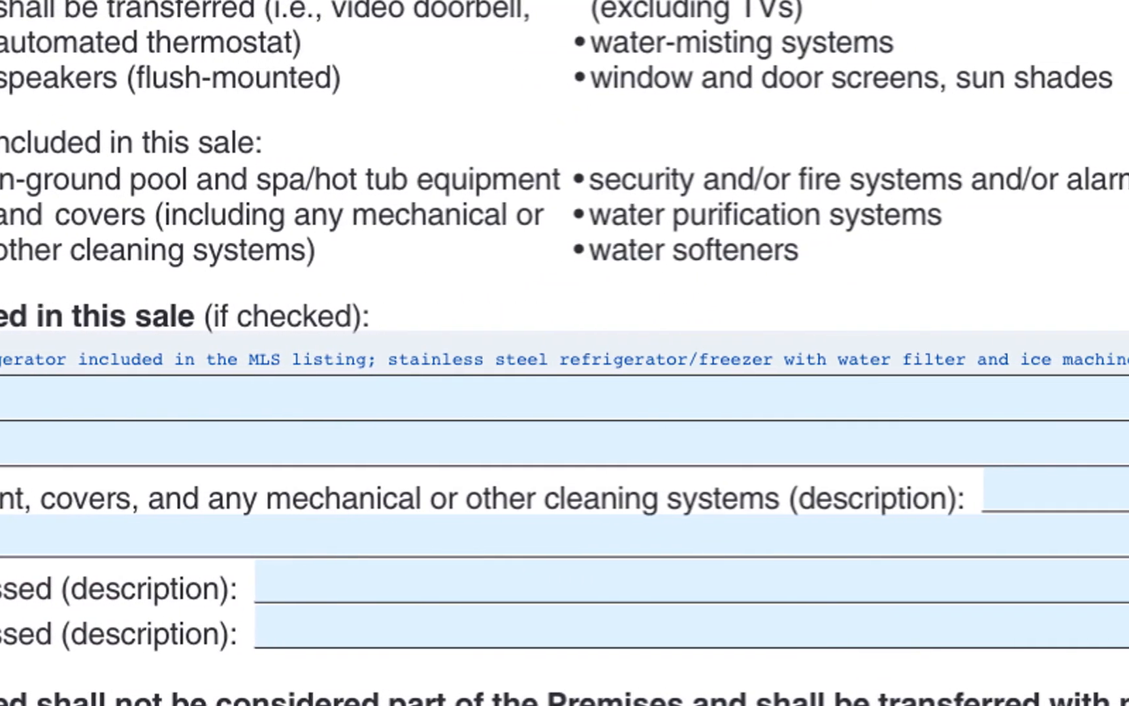
# Step: Shorten the refrigerator description to "Referring to the refrigerator included in the MLS listing"
pyautogui.click(991, 361)
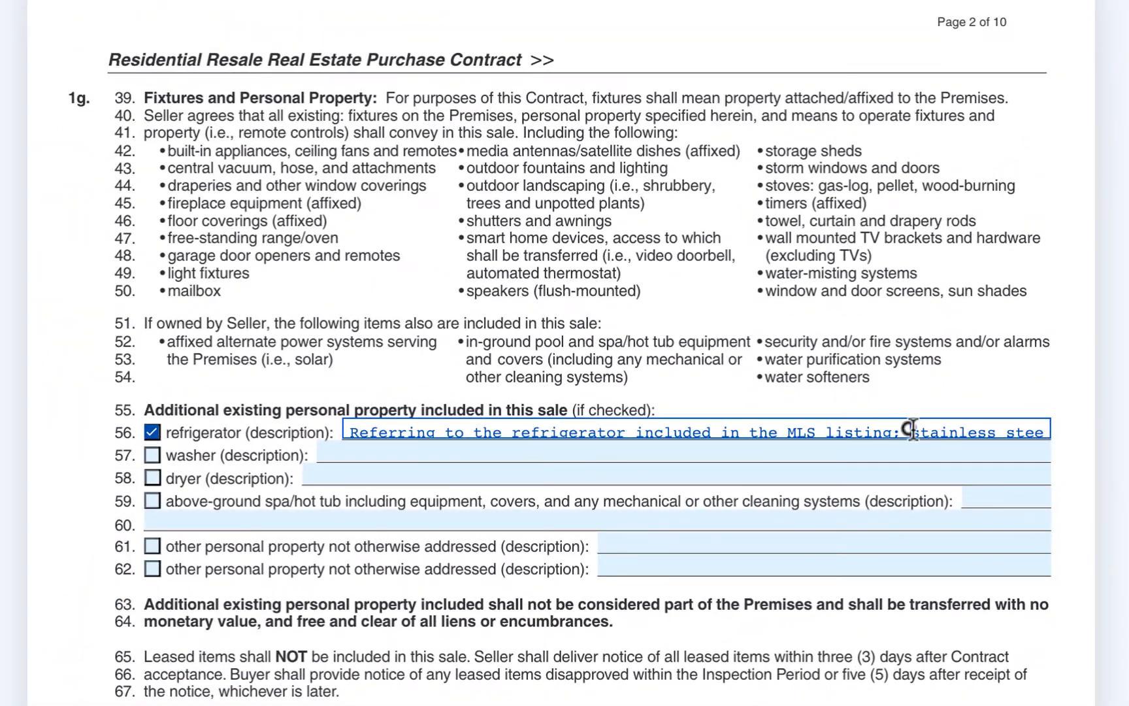
pyautogui.moveTo(813, 377); pyautogui.dragTo(1023, 435)
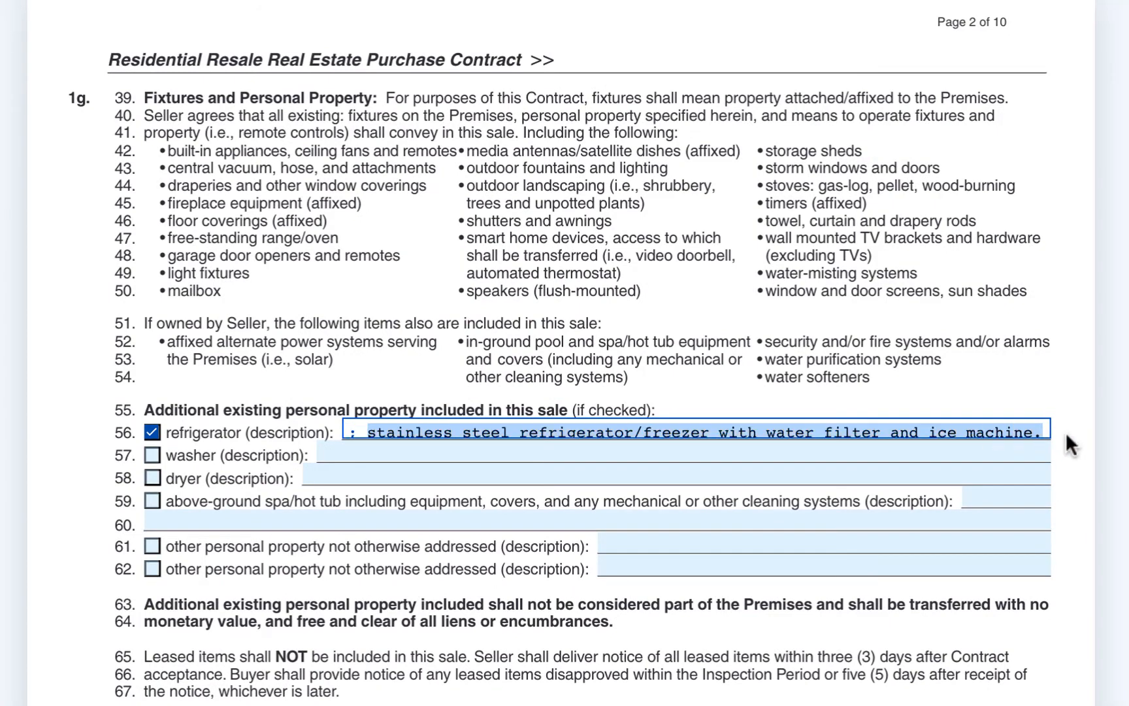
pyautogui.press('BackSpace')
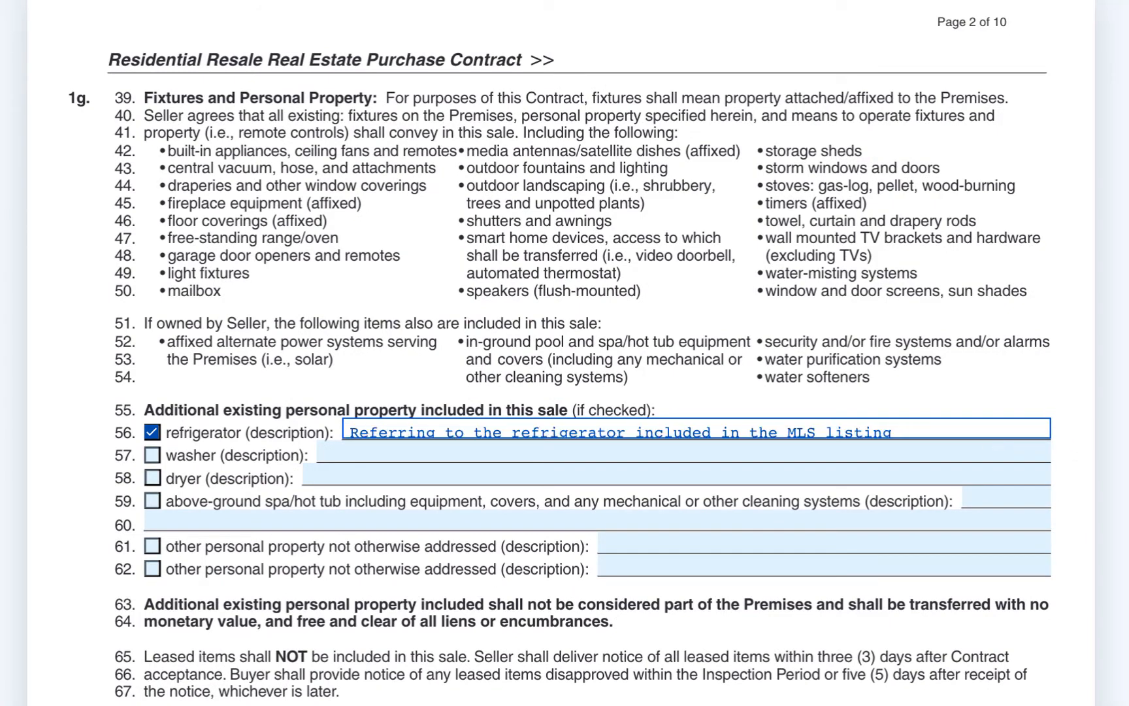
pyautogui.click(1084, 424)
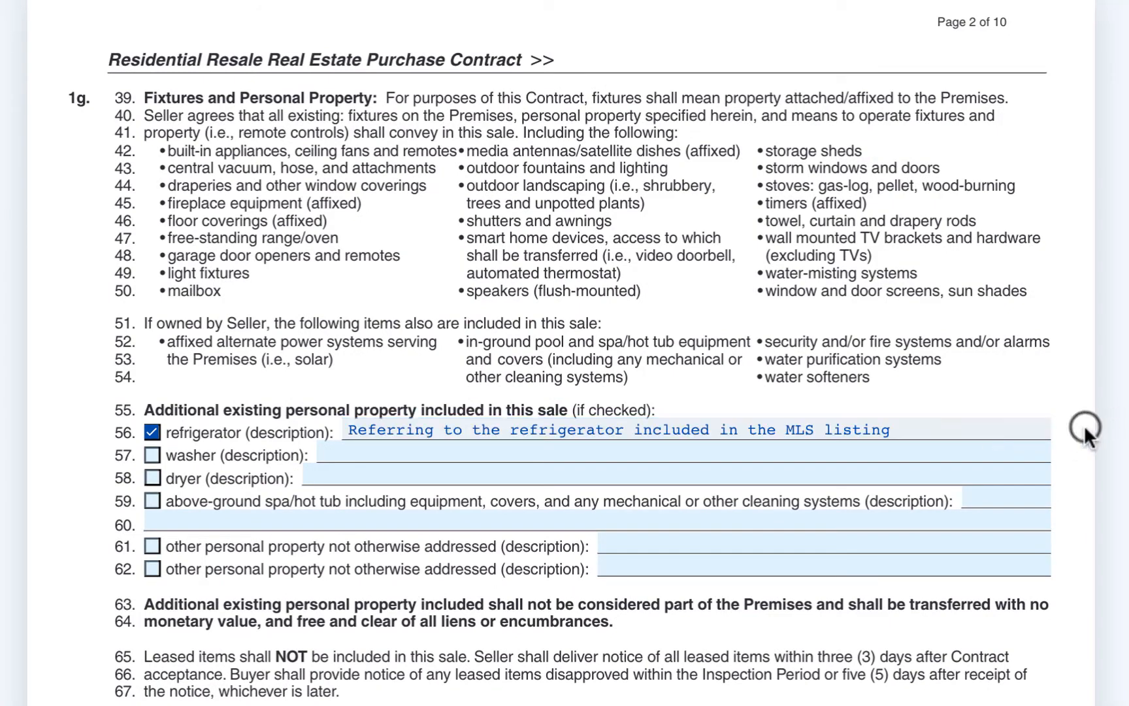
# Step: Check the washer and dryer as additional personal property included in the sale
pyautogui.click(154, 455)
pyautogui.click(153, 478)
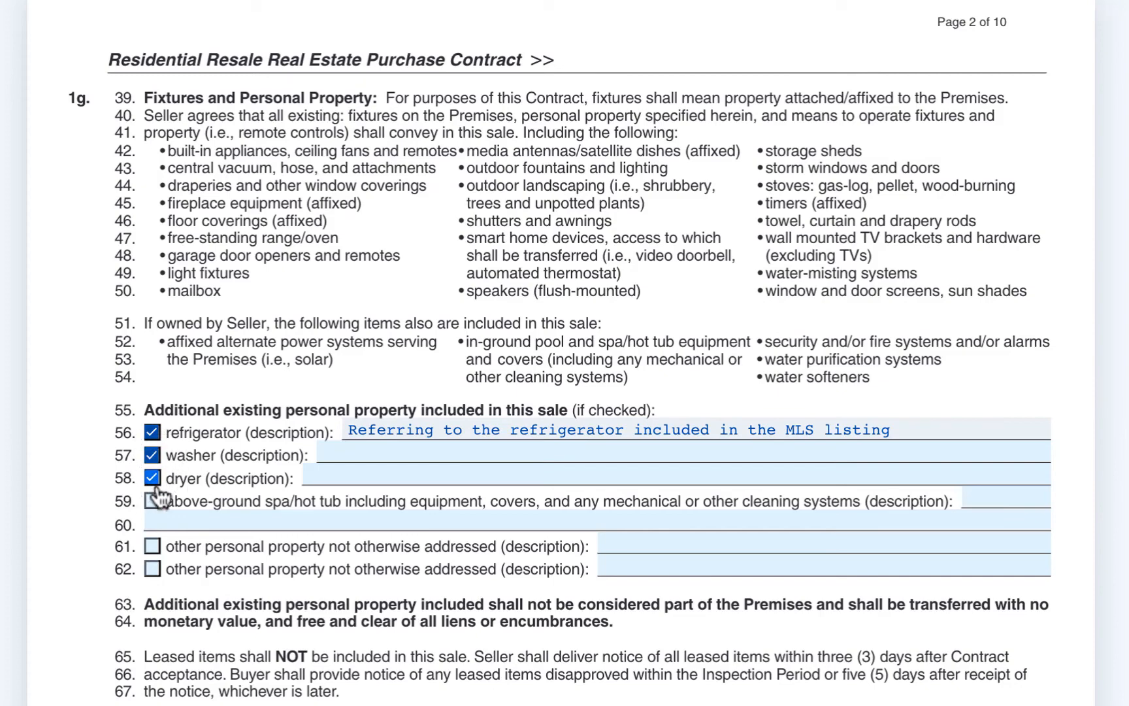
pyautogui.scroll(-1, 1073, 457)
pyautogui.scroll(-2, 1073, 457)
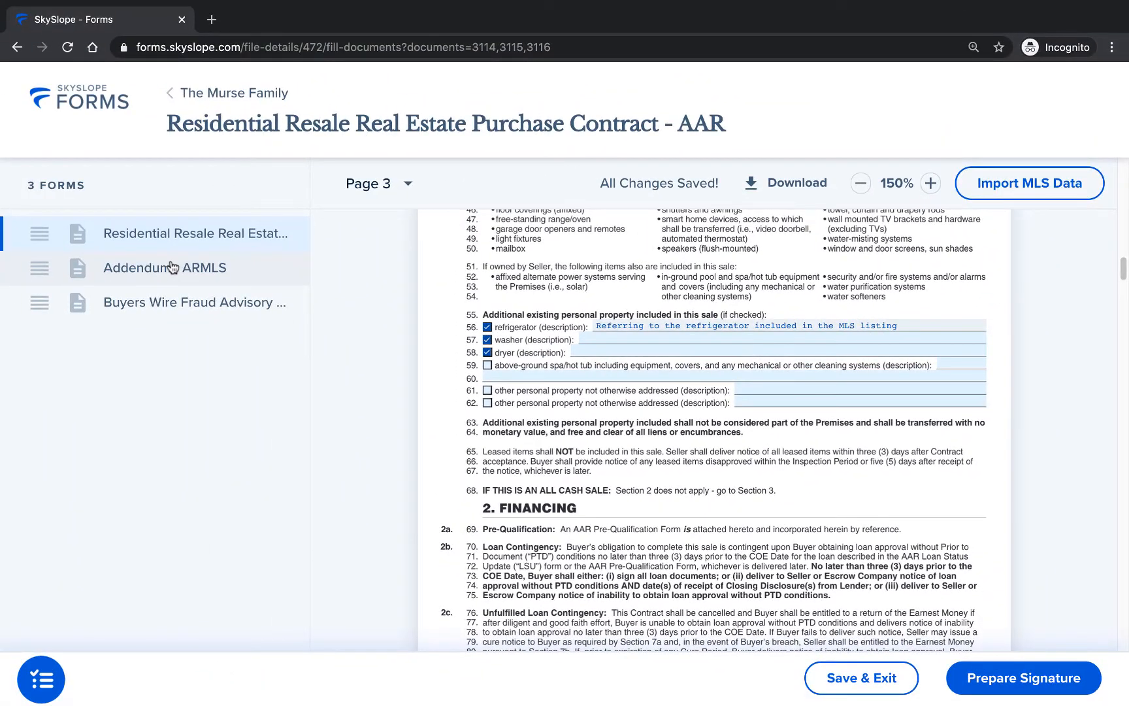
# Step: Review the Addendum's property and legal description lines, and the buyer name fields in the Buyers Wire Fraud Advisory
pyautogui.click(171, 267)
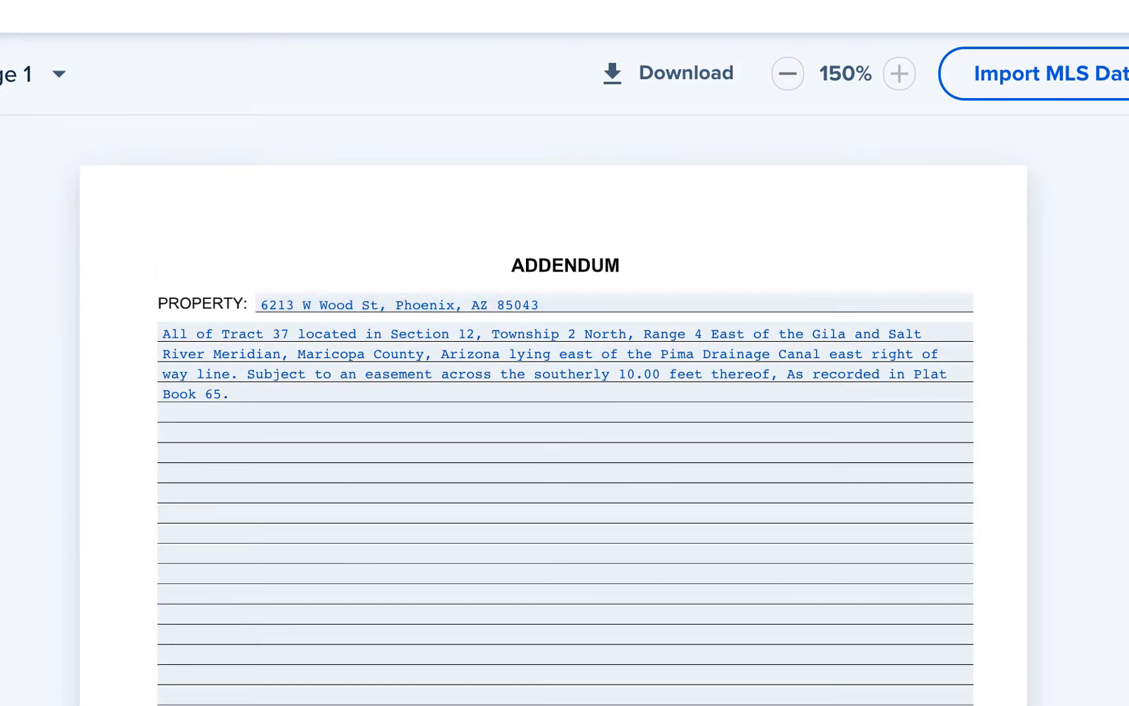
pyautogui.scroll(-8, 1127, 288)
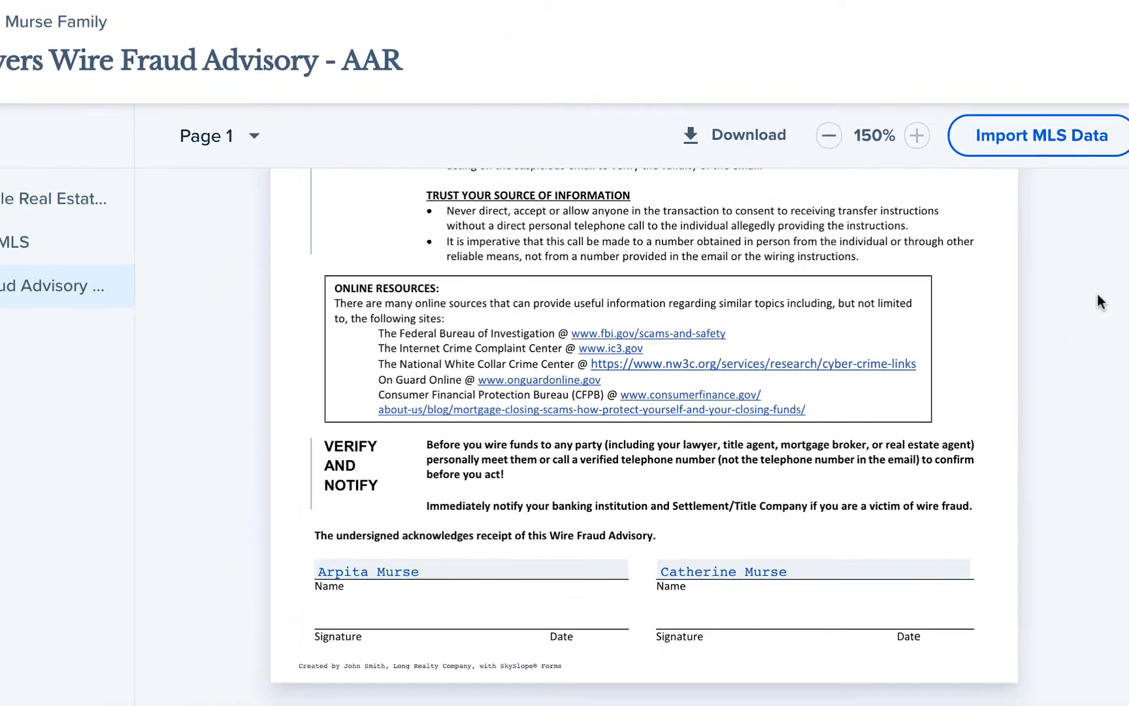
pyautogui.scroll(7, 1128, 286)
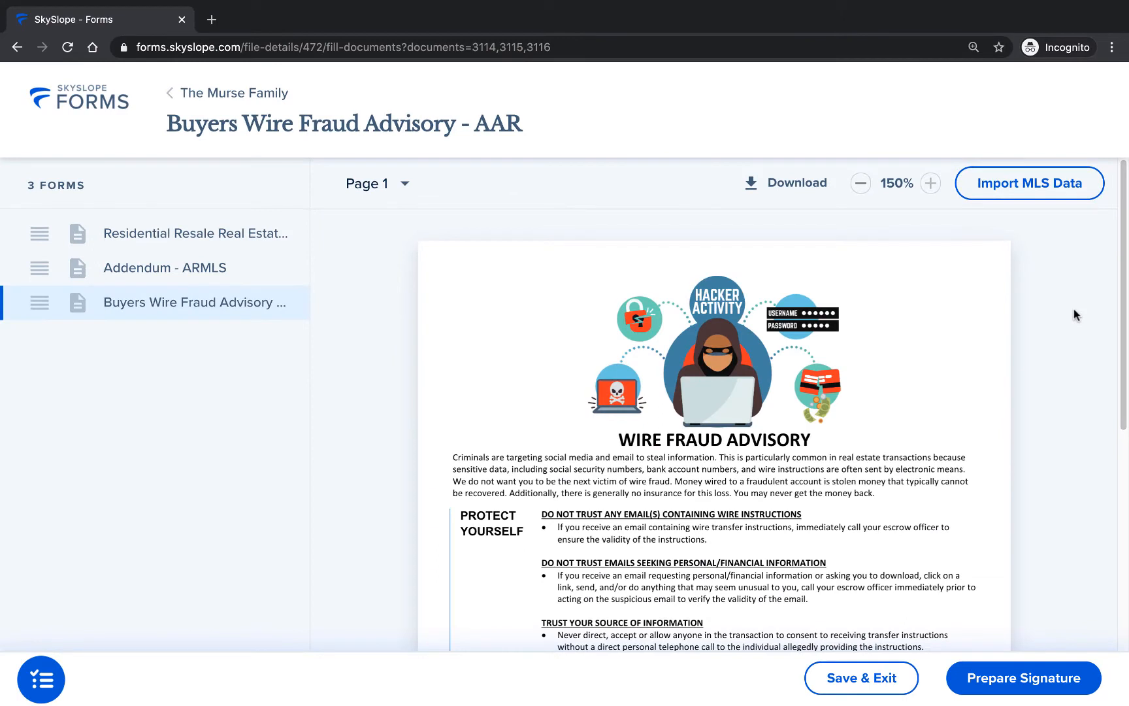